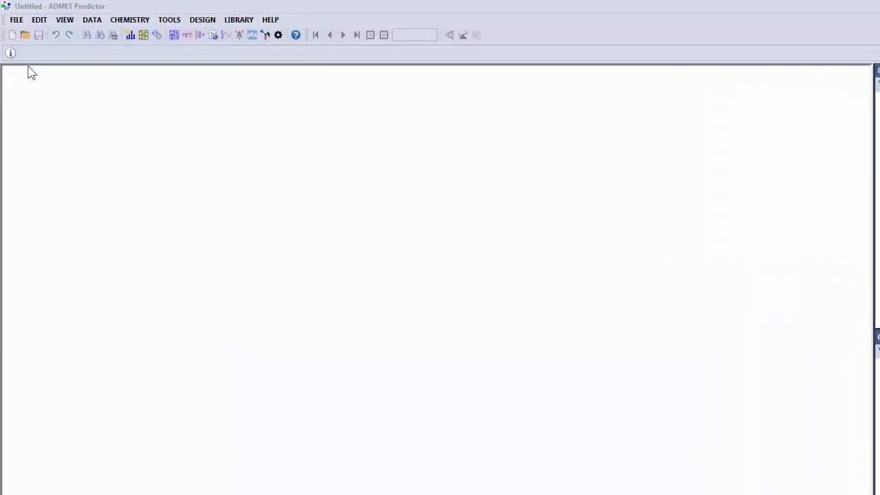
# Open Solubility-100.smi from the 2016_AP8 Demos AP8-overview folder, using SMILES as structure field and Identifier as compound identifier
pyautogui.click(27, 25)
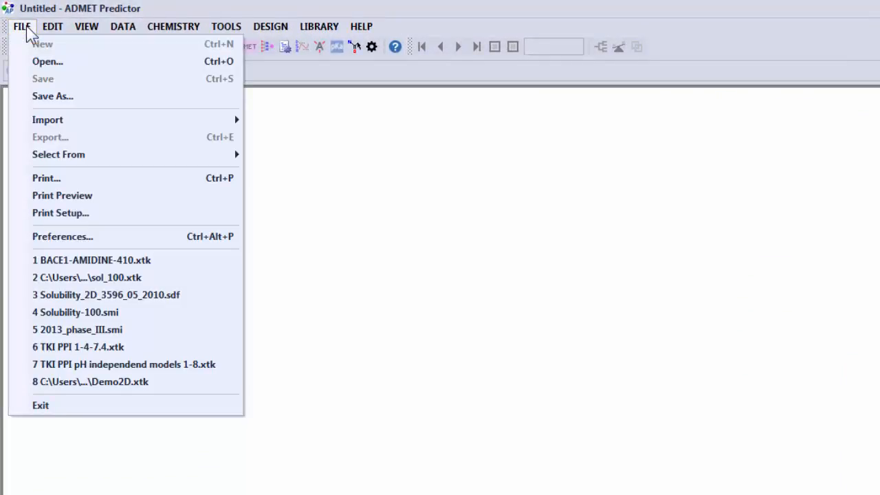
pyautogui.click(31, 62)
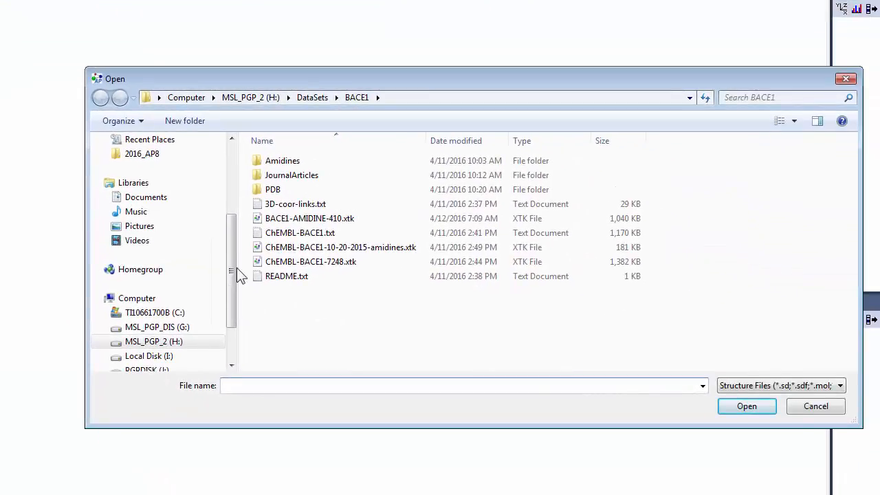
pyautogui.moveTo(232, 320); pyautogui.dragTo(241, 223)
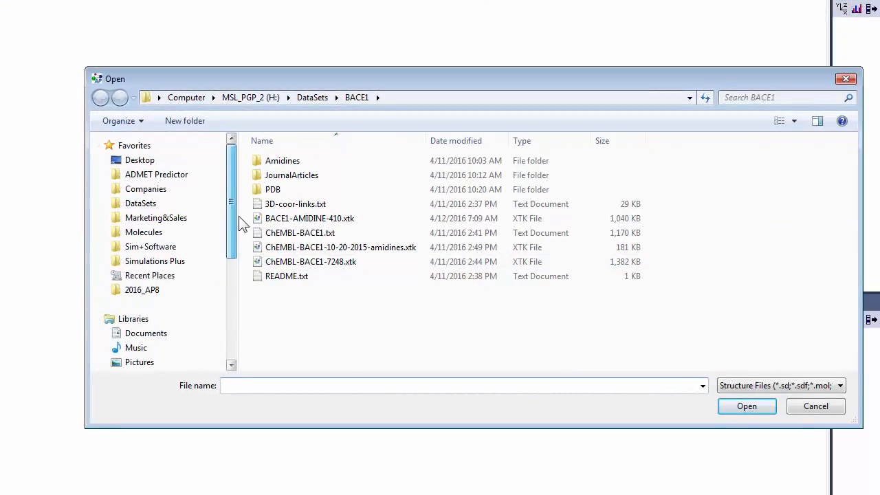
pyautogui.click(150, 294)
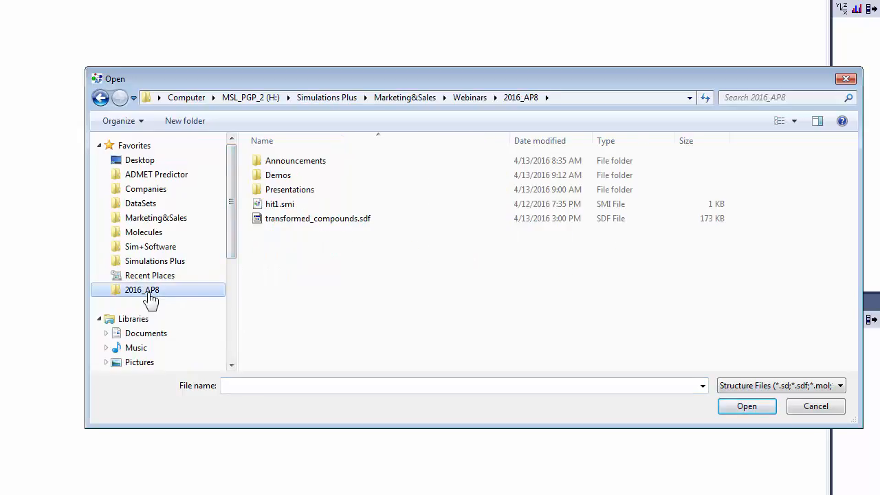
pyautogui.click(275, 181)
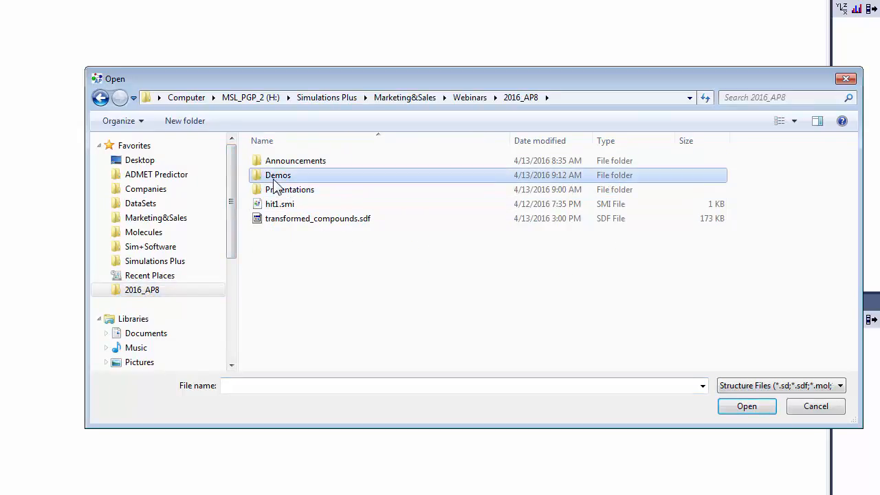
pyautogui.doubleClick(275, 185)
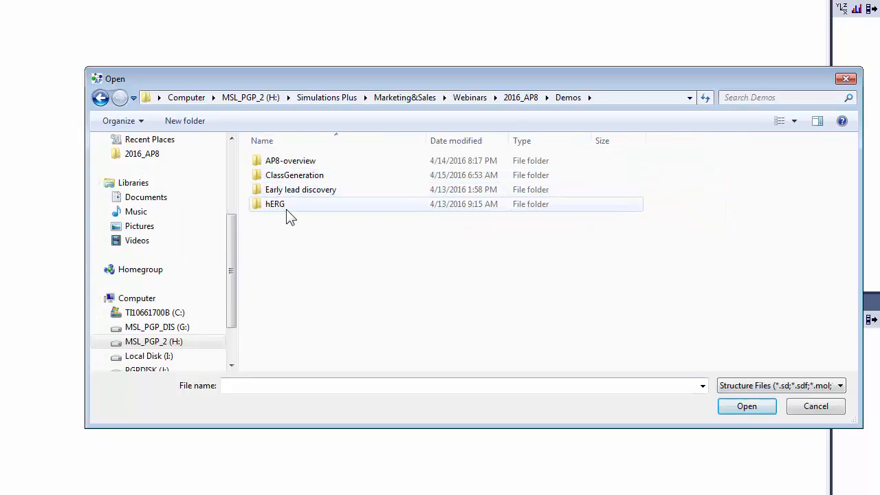
pyautogui.doubleClick(295, 164)
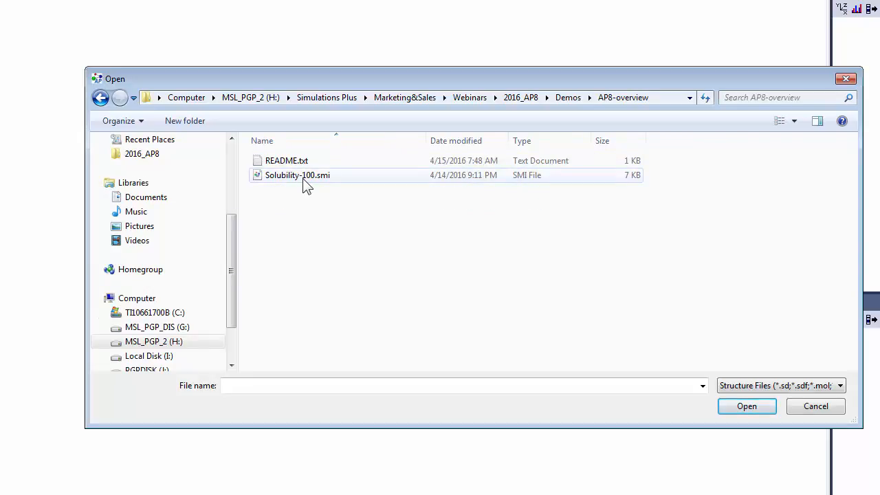
pyautogui.doubleClick(306, 177)
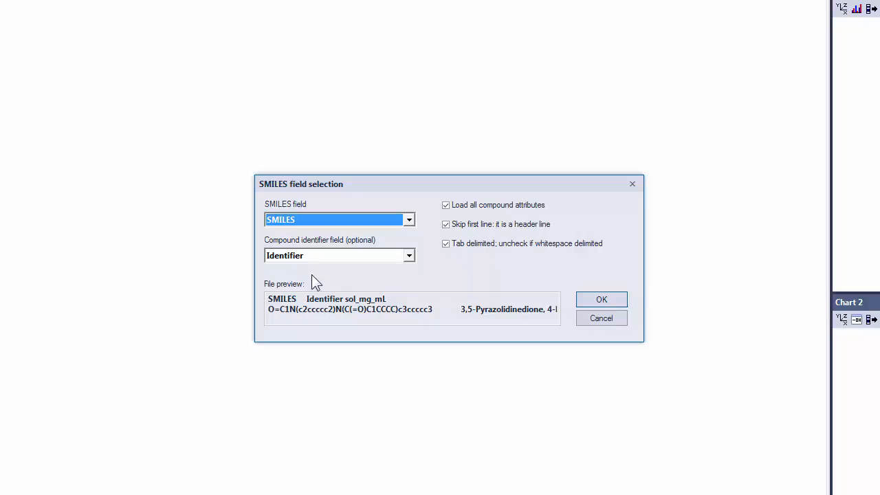
pyautogui.click(605, 300)
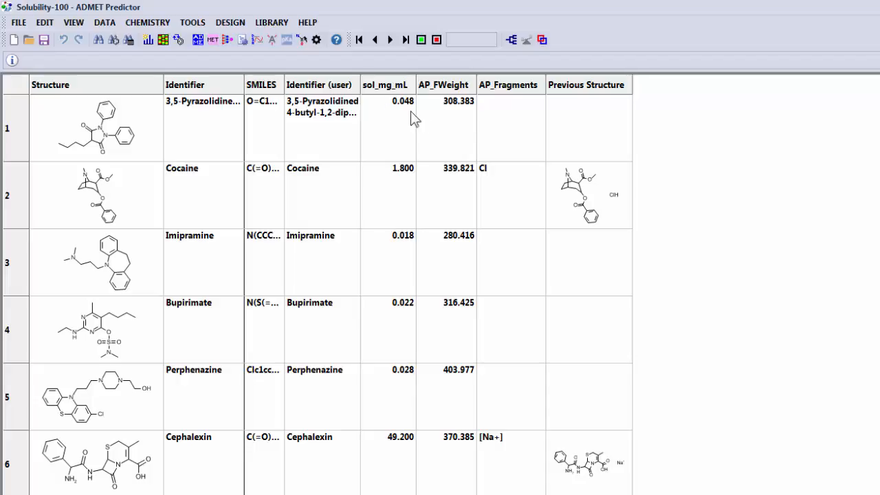
# Sort the compound spreadsheet by AP_Fragments in descending order
pyautogui.click(521, 90)
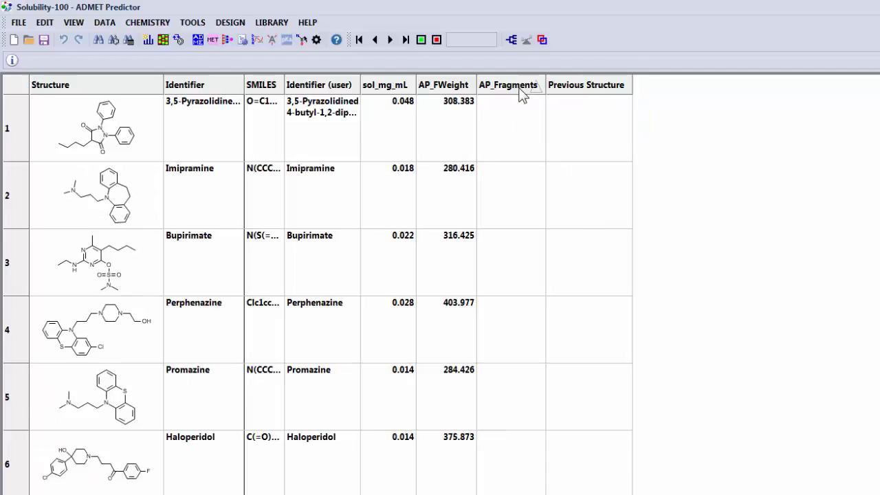
pyautogui.click(520, 90)
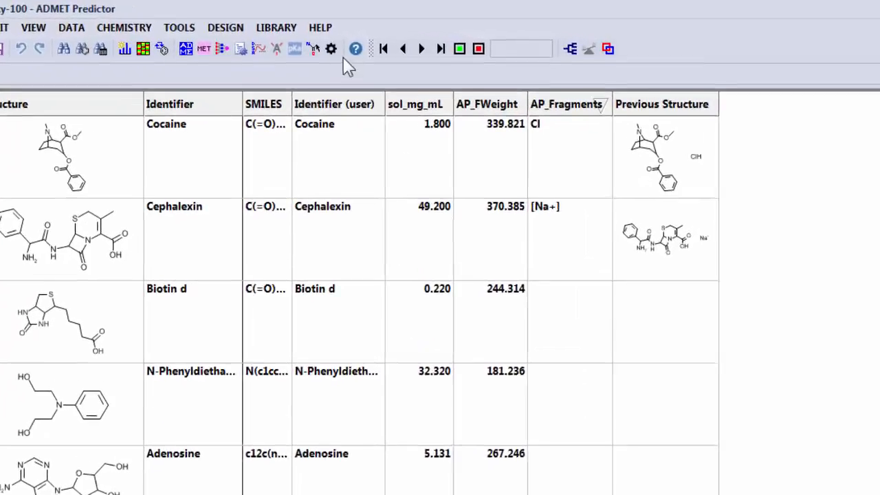
# Review the application's general settings for removing fragments when opening files
pyautogui.click(331, 49)
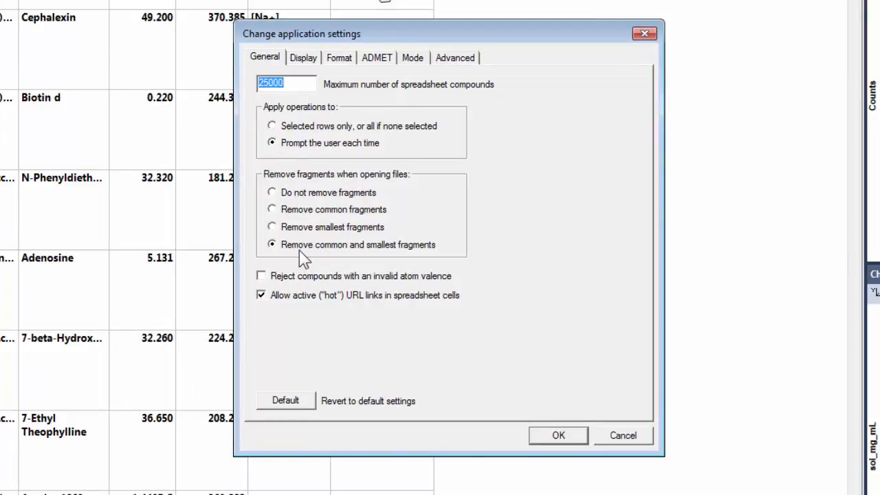
pyautogui.moveTo(306, 260)
pyautogui.moveTo(403, 39); pyautogui.dragTo(408, 106)
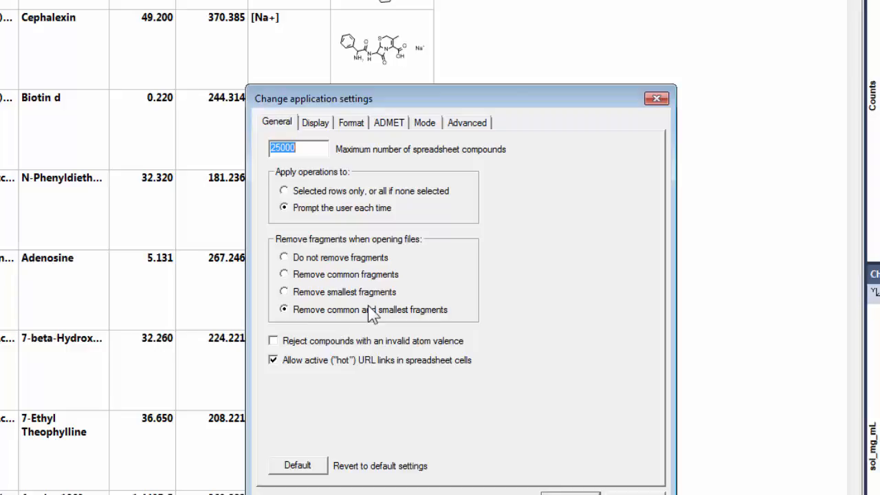
pyautogui.moveTo(354, 316)
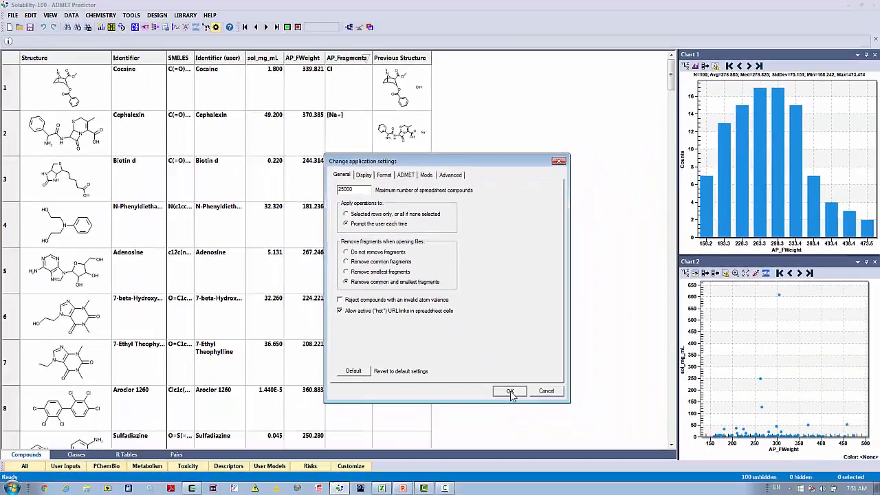
pyautogui.click(571, 494)
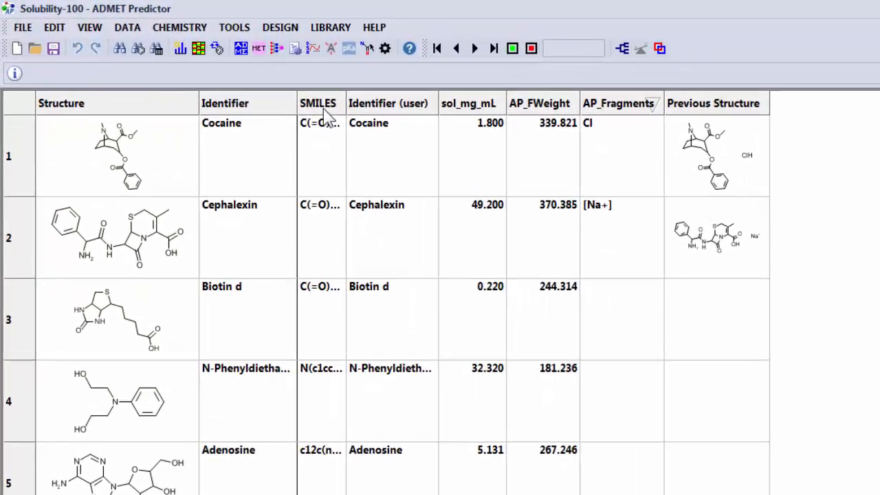
# Hide the SMILES column from the compound spreadsheet
pyautogui.rightClick(327, 117)
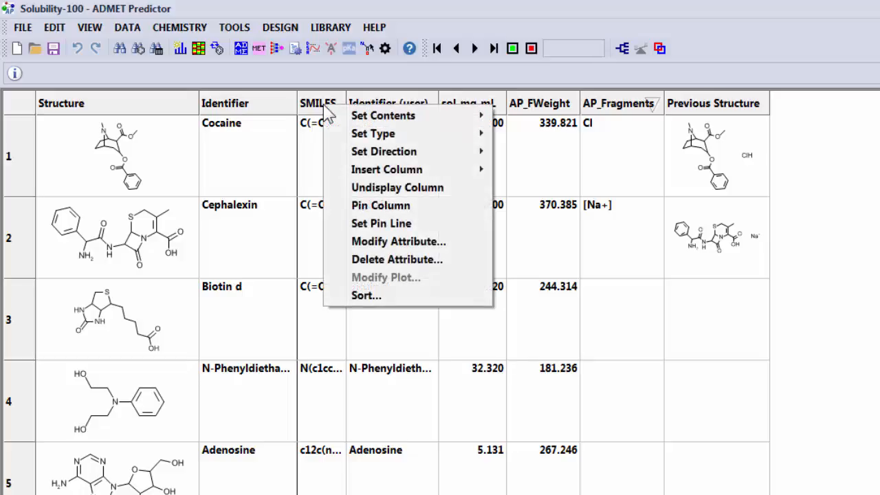
pyautogui.click(368, 192)
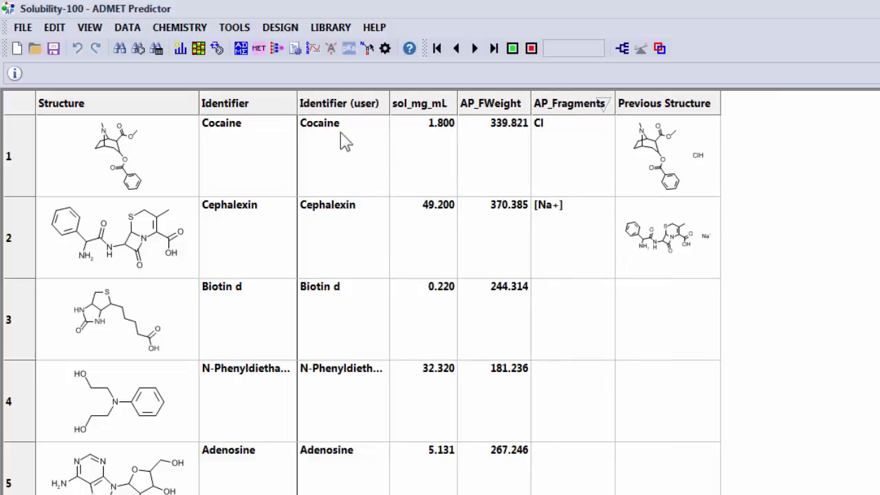
pyautogui.rightClick(336, 105)
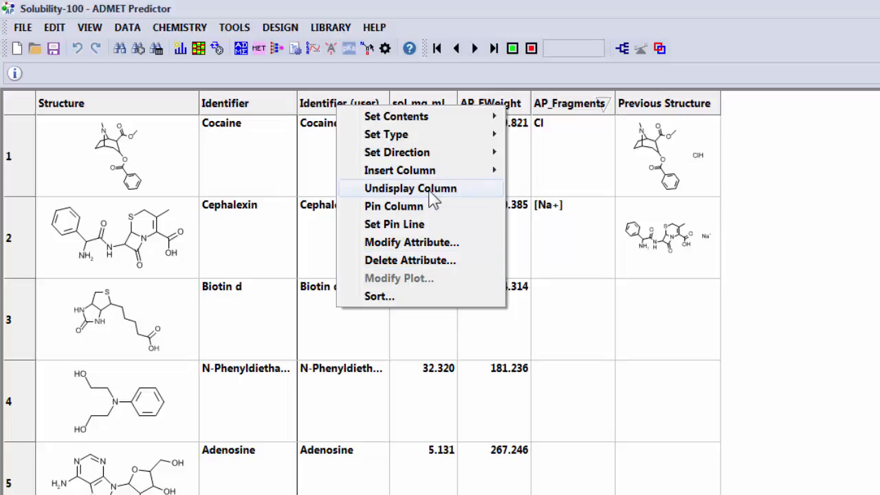
pyautogui.click(474, 4)
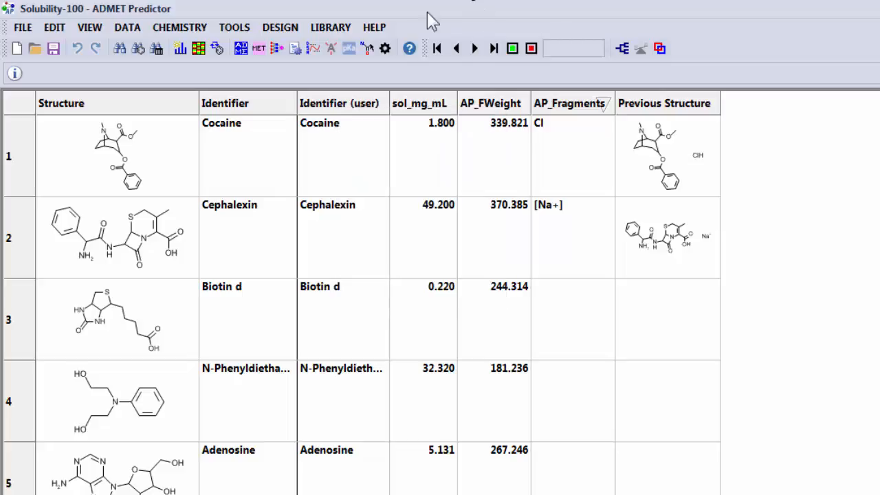
# Remove Identifier (user), AP_FWeight, AP_Fragments and Previous Structure from the displayed spreadsheet columns
pyautogui.click(90, 31)
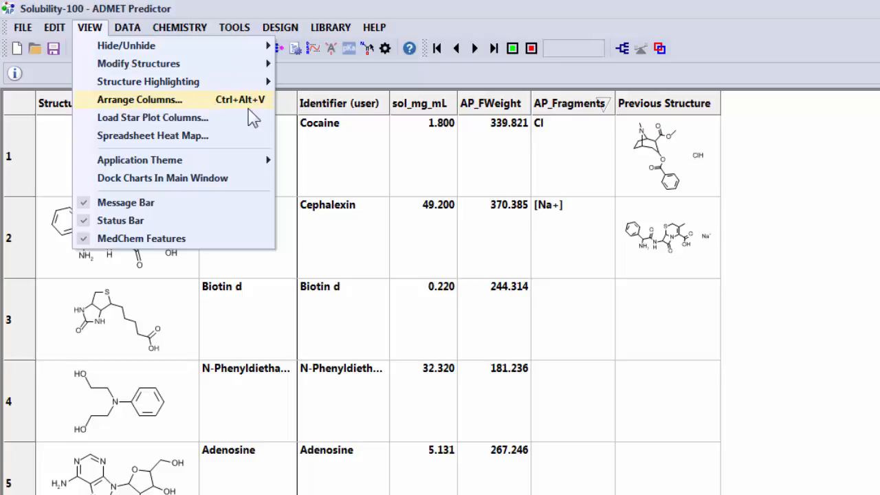
pyautogui.click(249, 103)
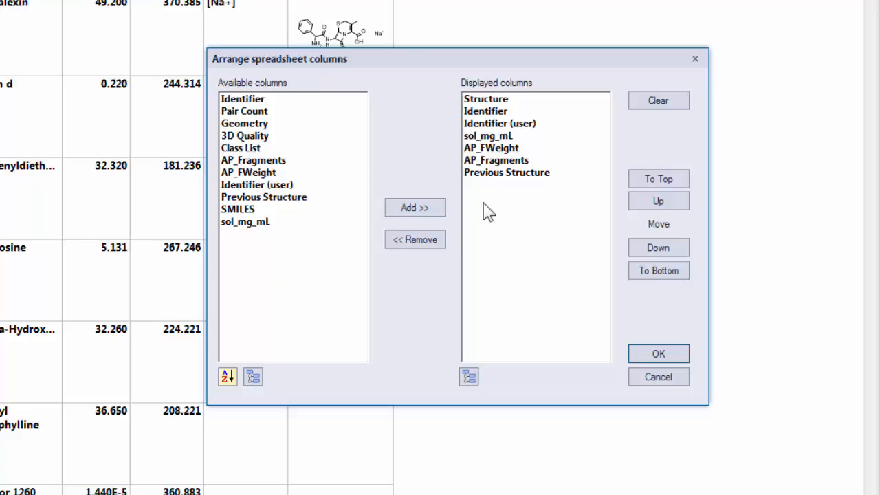
pyautogui.click(520, 125)
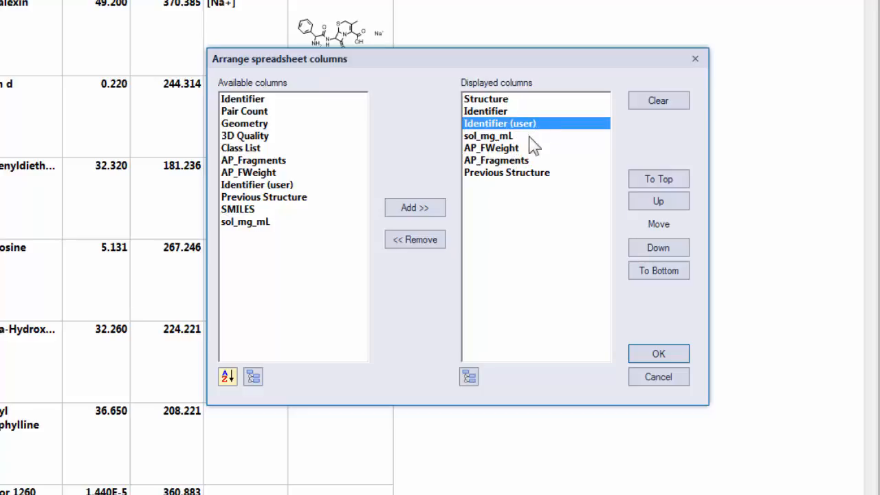
pyautogui.keyDown('ctrl'); pyautogui.click(511, 148); pyautogui.keyUp('ctrl')
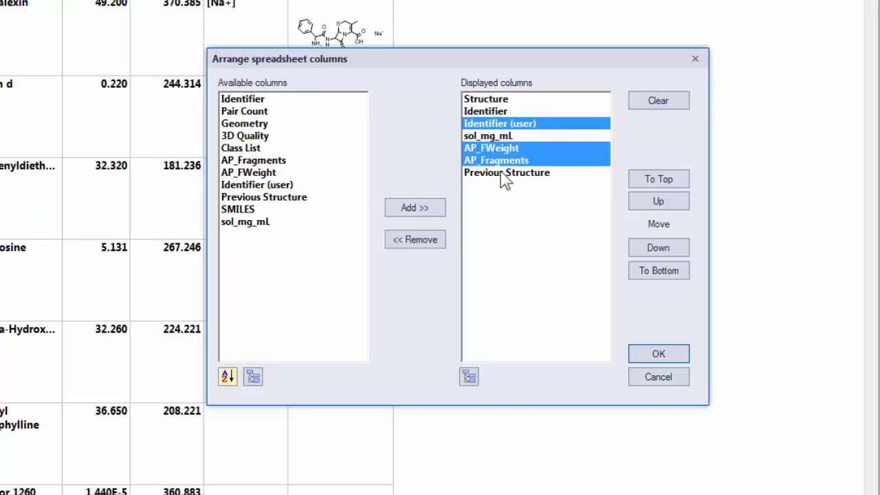
pyautogui.keyDown('ctrl'); pyautogui.click(505, 172); pyautogui.keyUp('ctrl')
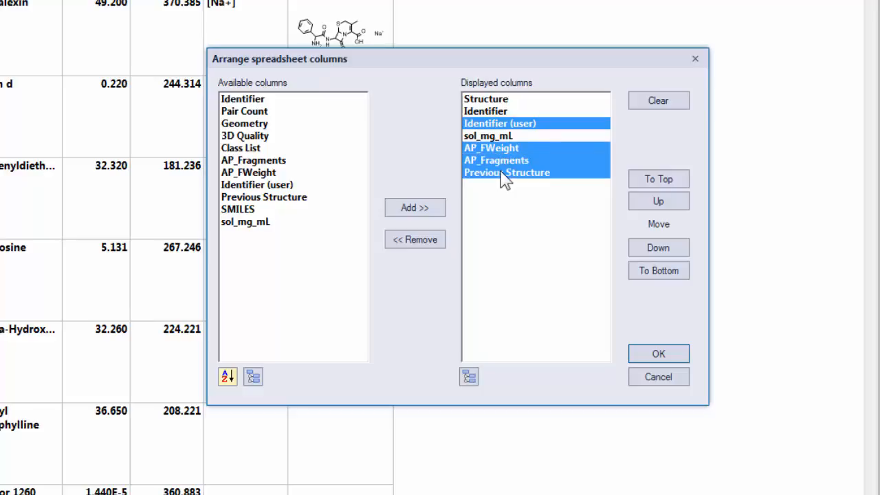
pyautogui.click(424, 243)
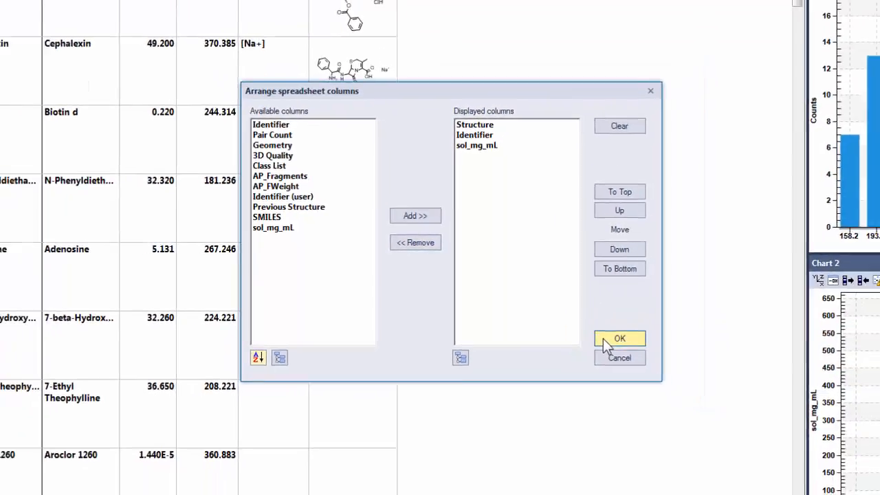
pyautogui.click(647, 356)
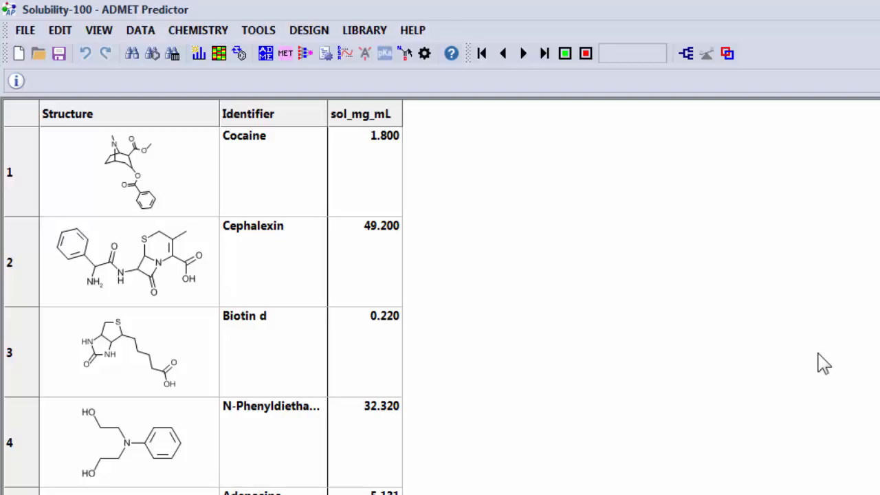
# Open the ADMET property calculation settings for the loaded compounds
pyautogui.click(260, 57)
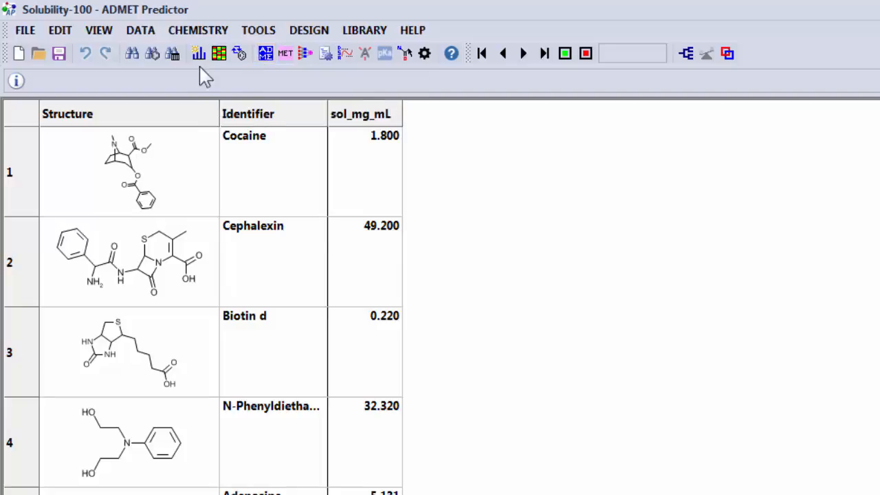
pyautogui.click(142, 30)
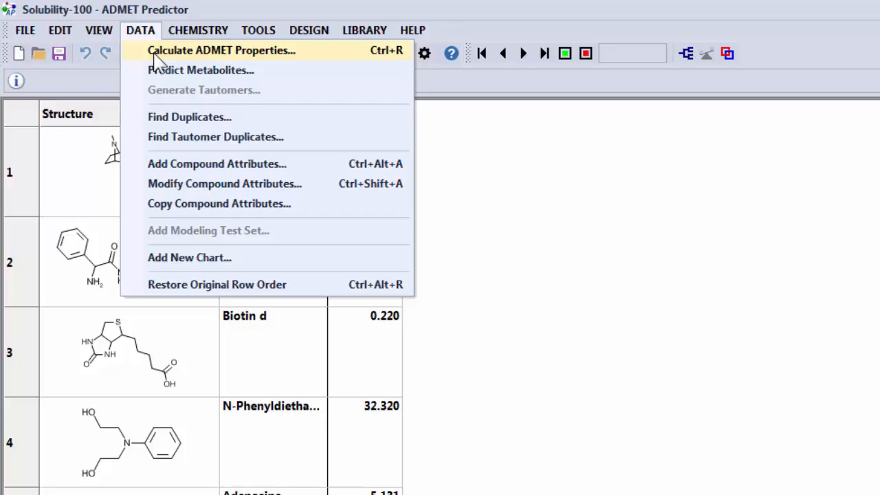
pyautogui.click(155, 55)
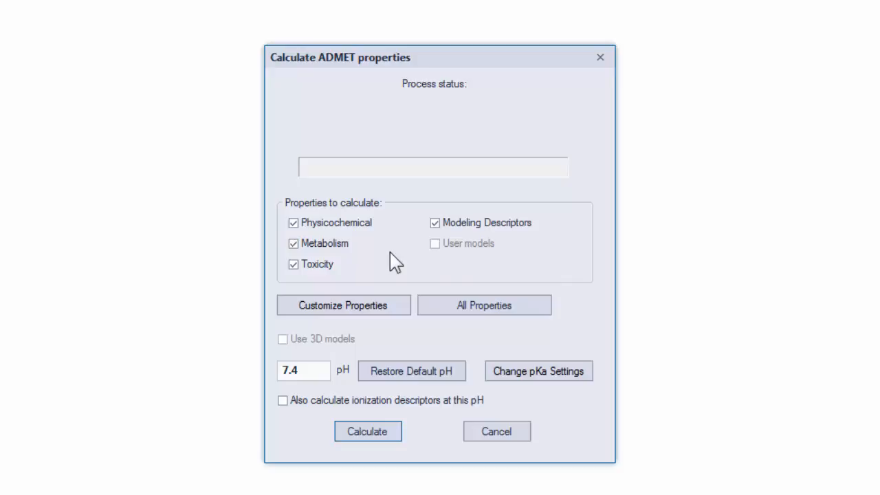
# In the custom ADMET property list, try unchecking everything and toggling S+logD, then restore the full selection
pyautogui.click(366, 311)
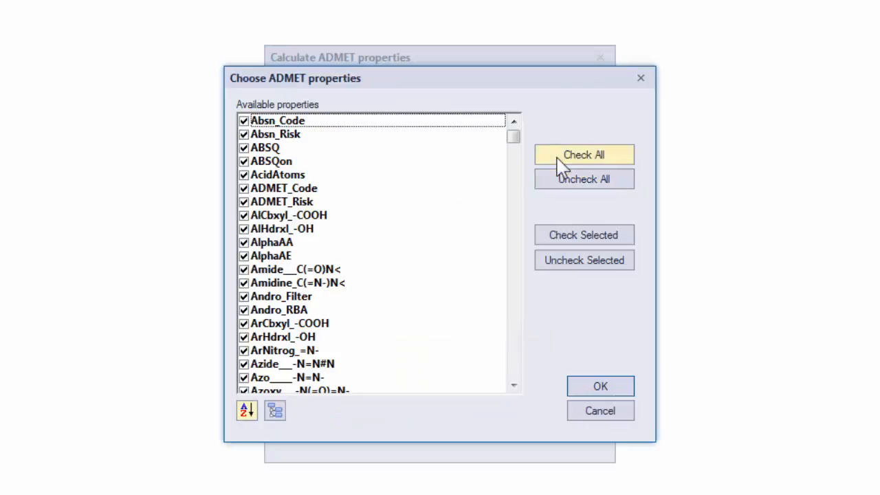
pyautogui.click(568, 184)
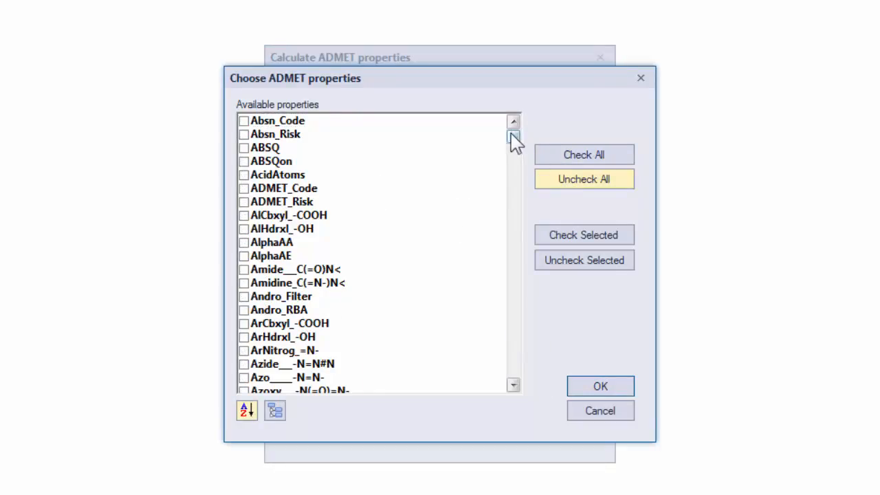
pyautogui.moveTo(515, 142); pyautogui.dragTo(517, 305)
pyautogui.click(255, 312)
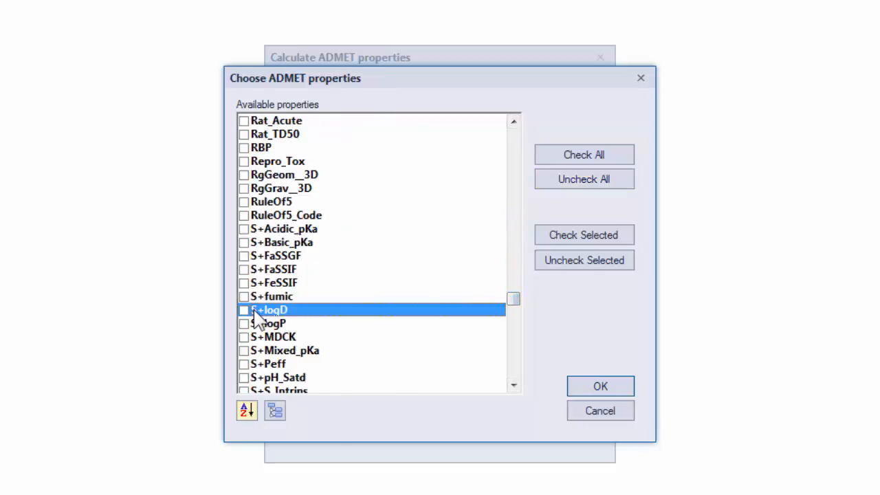
pyautogui.click(244, 312)
pyautogui.click(244, 311)
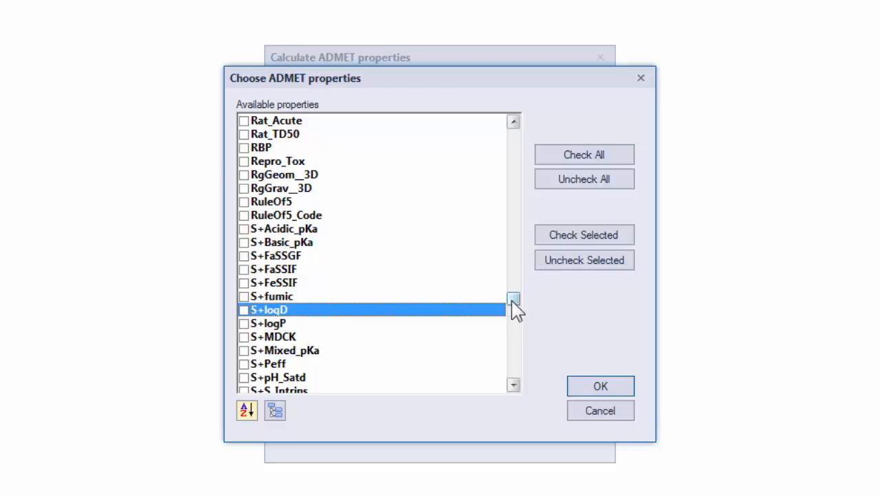
pyautogui.click(561, 158)
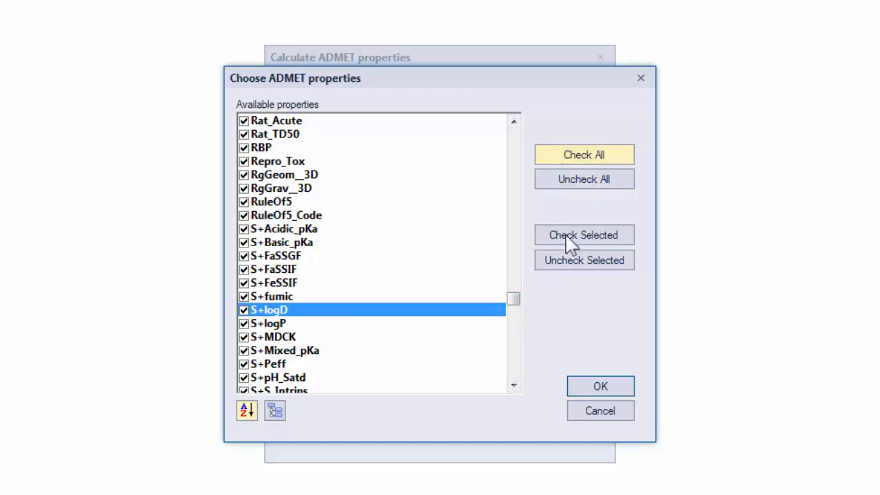
pyautogui.click(607, 389)
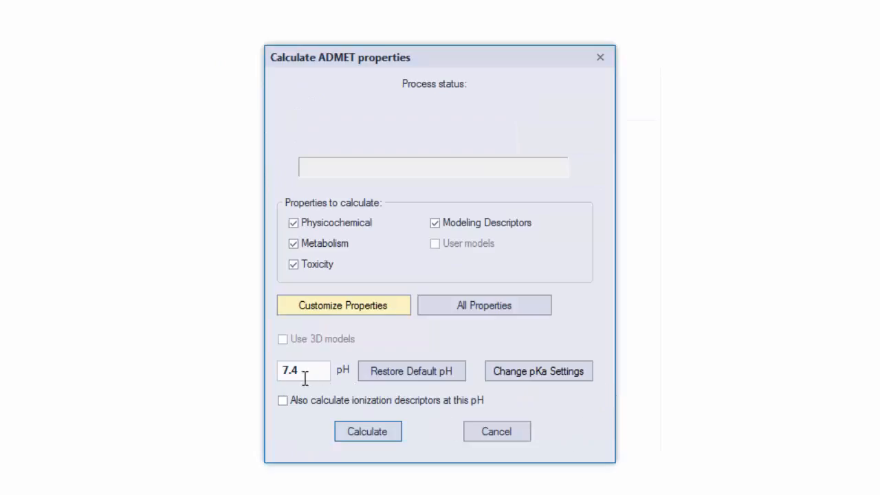
# Run the ADMET property calculation at pH 7.4 with the physicochemical, metabolism, toxicity and modeling descriptor groups included
pyautogui.moveTo(303, 377)
pyautogui.click(349, 434)
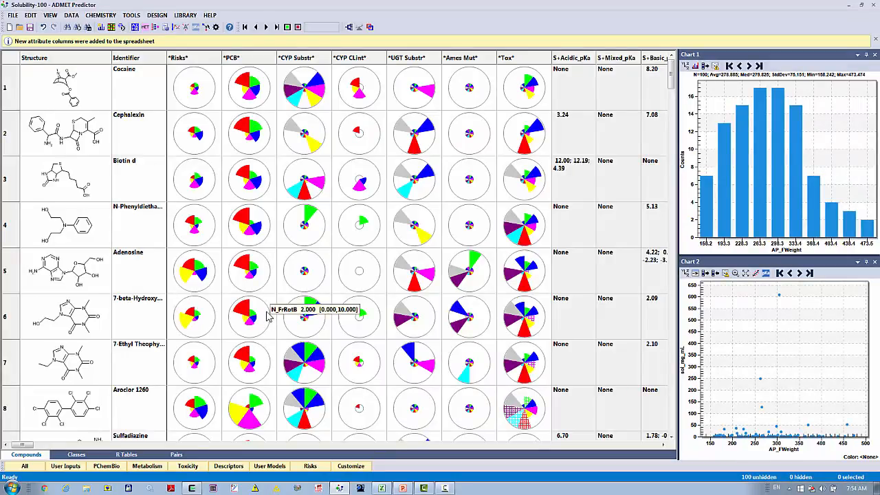
# Examine the star plots in the Risks and PCB columns, reading the attribute behind individual wedges for Cocaine and Adenosine
pyautogui.moveTo(267, 310)
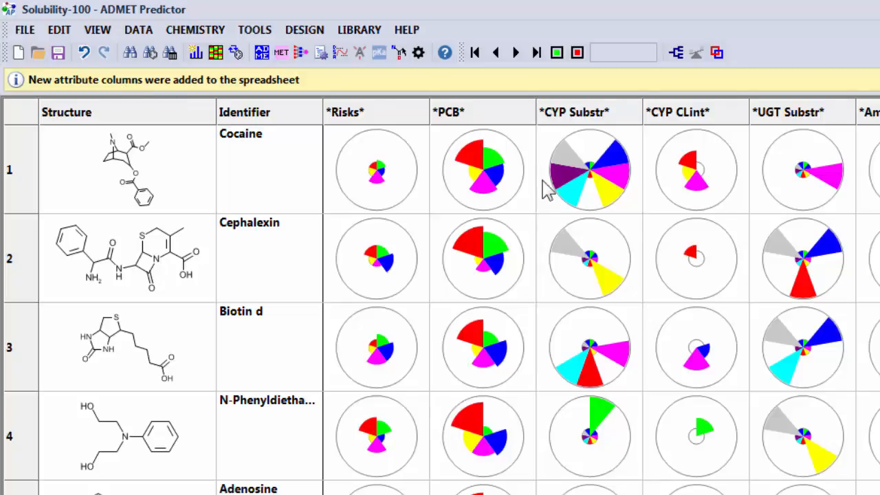
pyautogui.moveTo(416, 438)
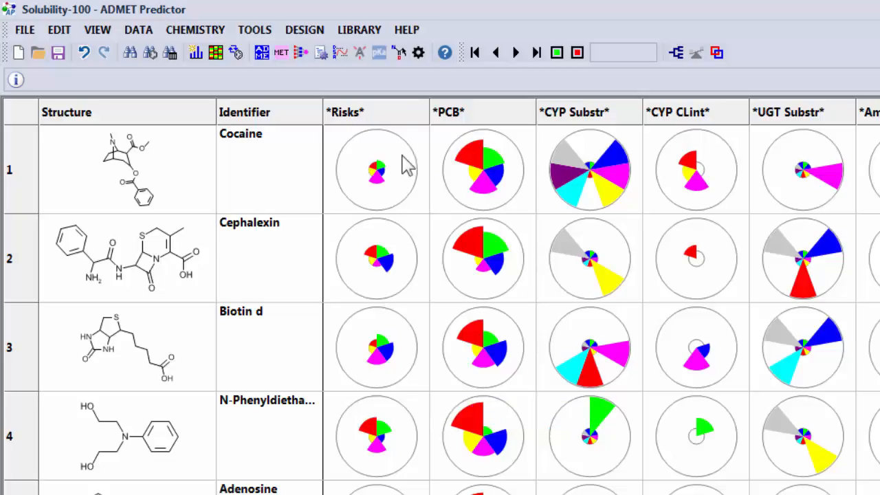
pyautogui.moveTo(397, 150)
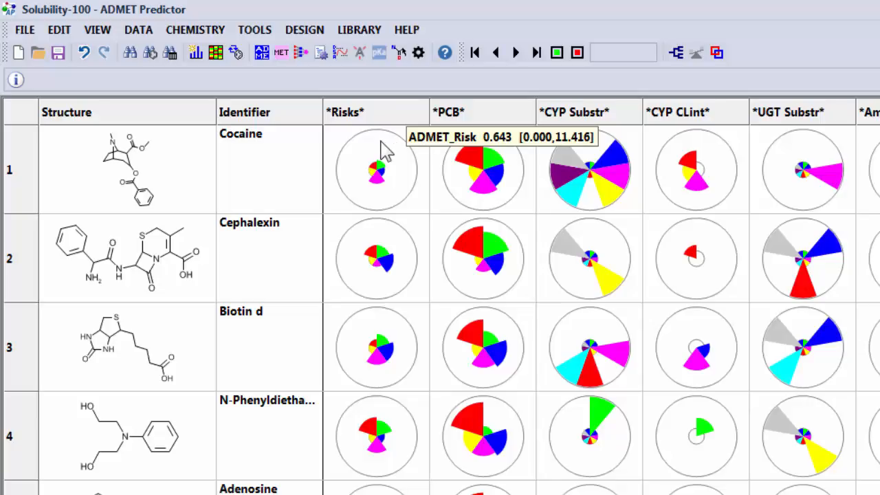
pyautogui.moveTo(402, 117)
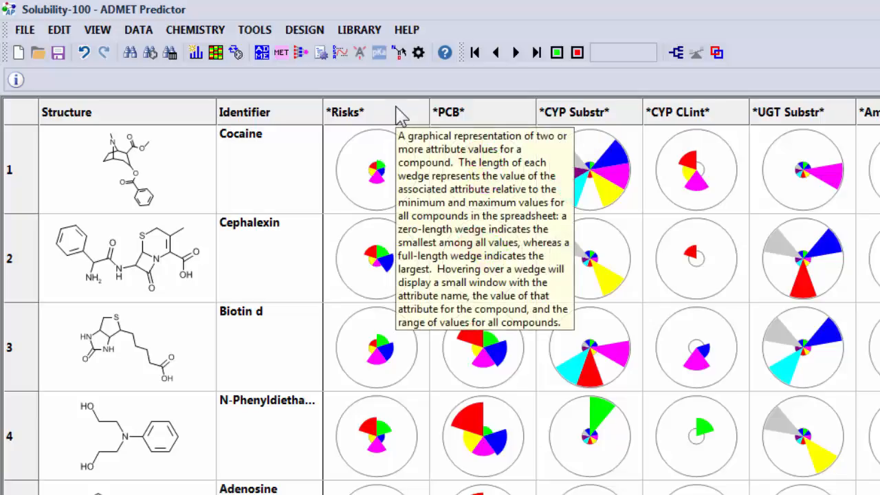
pyautogui.moveTo(405, 188)
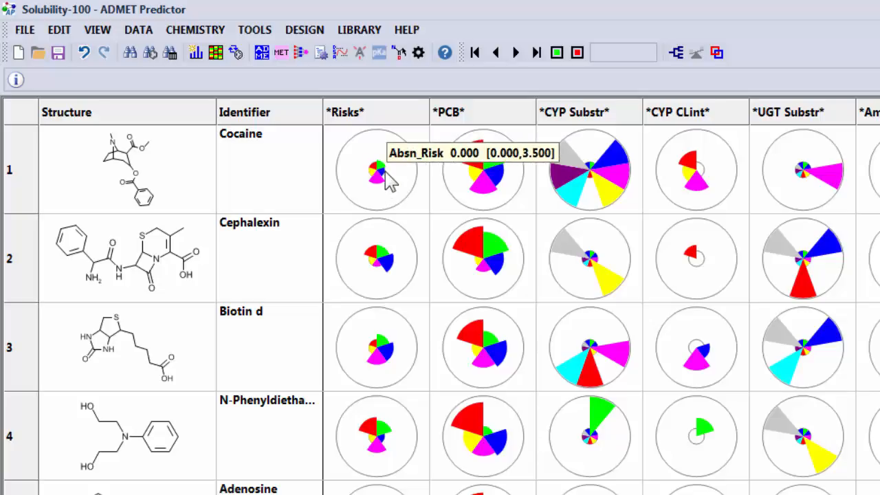
pyautogui.moveTo(377, 169)
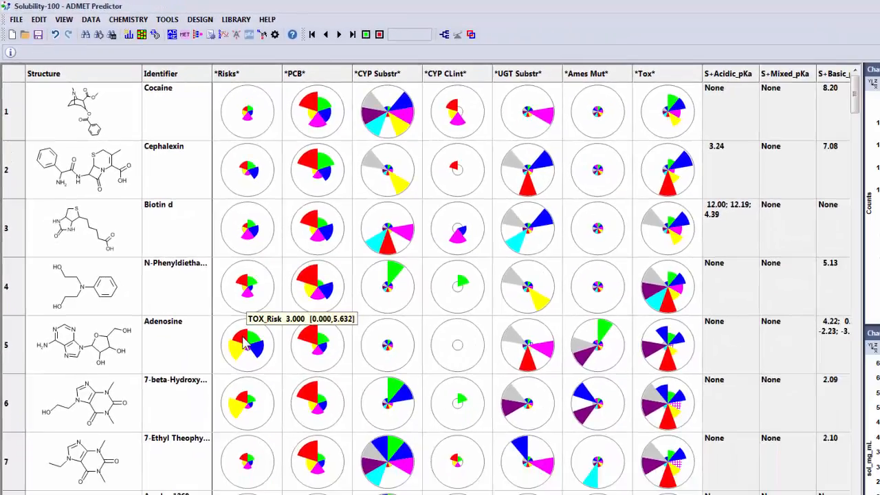
pyautogui.moveTo(252, 343)
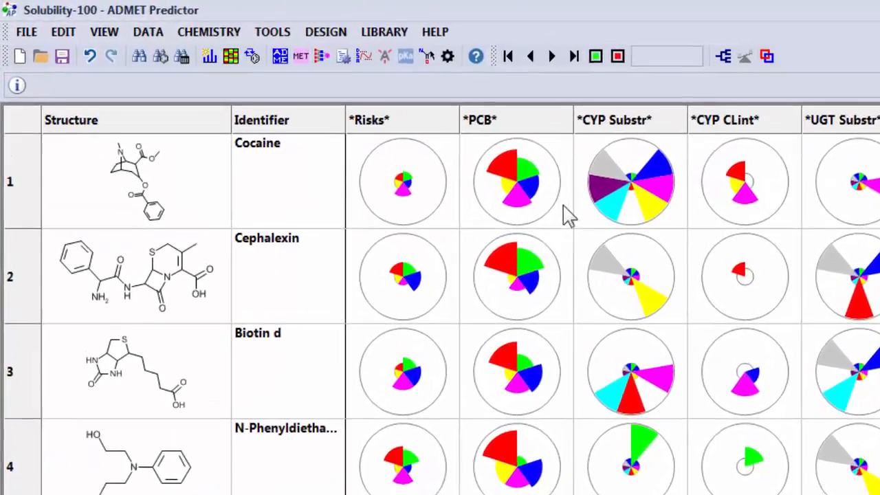
pyautogui.moveTo(323, 107)
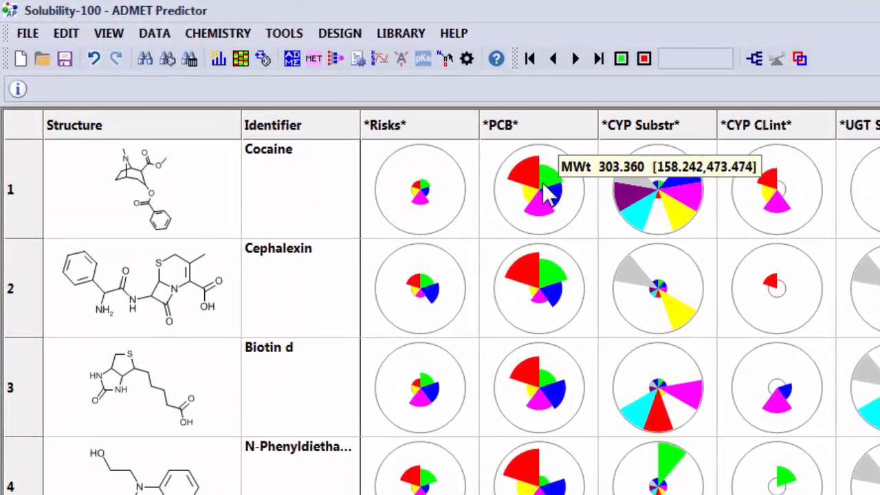
pyautogui.moveTo(535, 193)
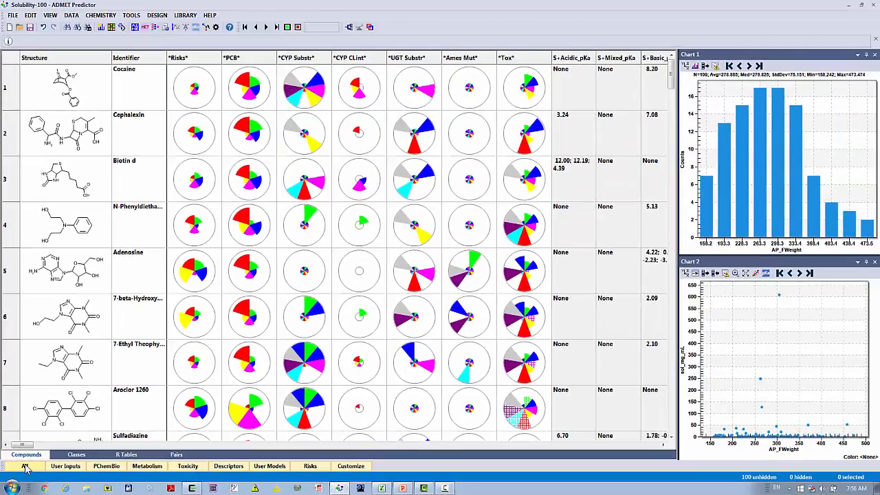
# Browse the spreadsheet's All and User Inputs column sets, ending on the PChemBio properties
pyautogui.click(36, 398)
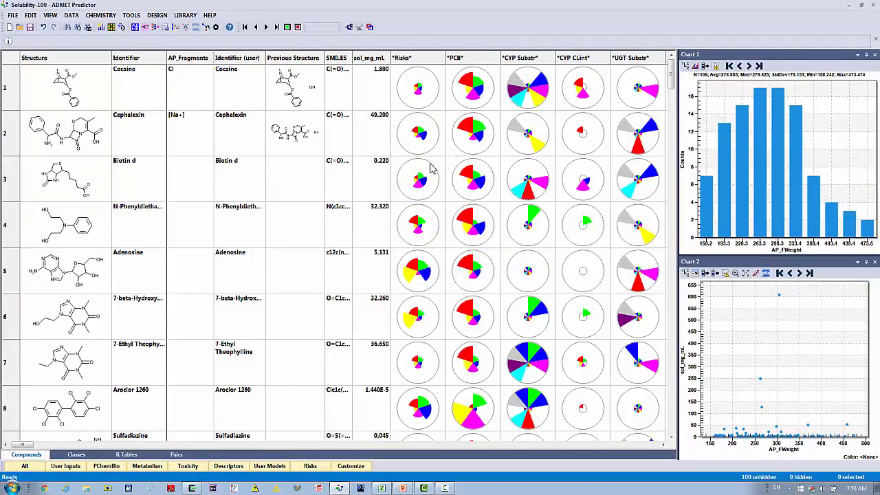
pyautogui.click(75, 469)
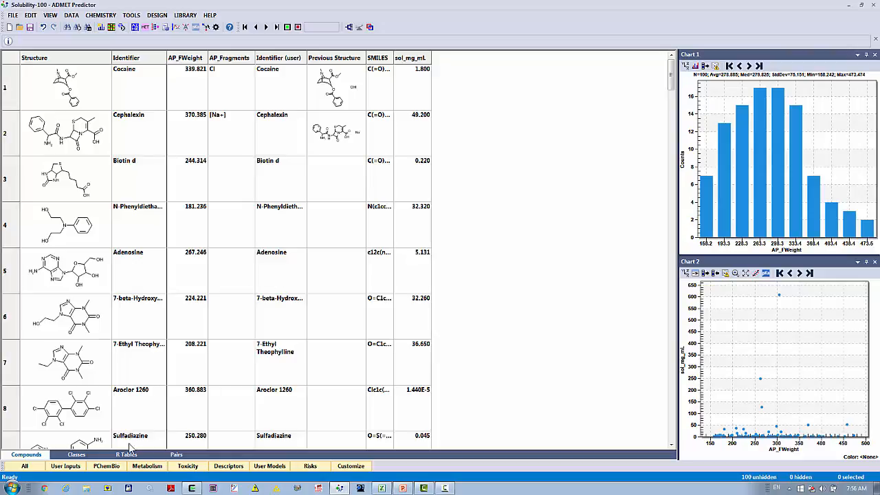
pyautogui.click(107, 466)
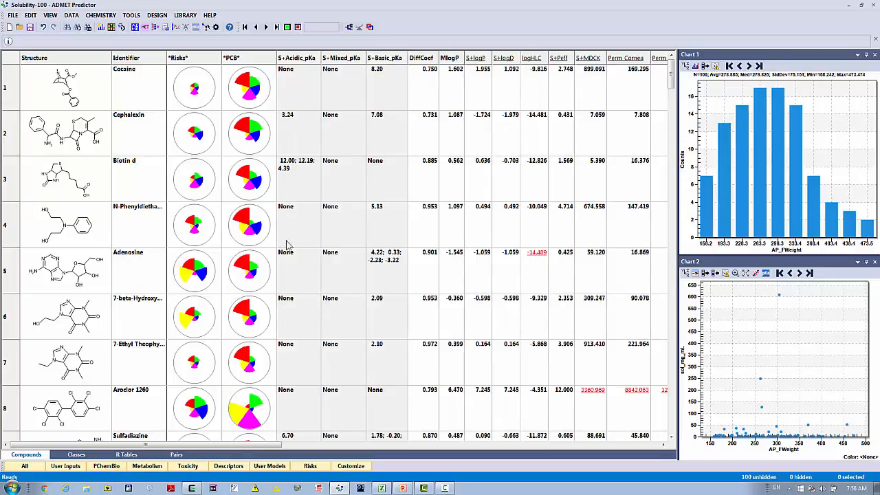
# Inspect Biotin d's pKa microstates and page through its ionization graphs, including the microstate distribution and Bjerrum plot, and close the display
pyautogui.doubleClick(297, 183)
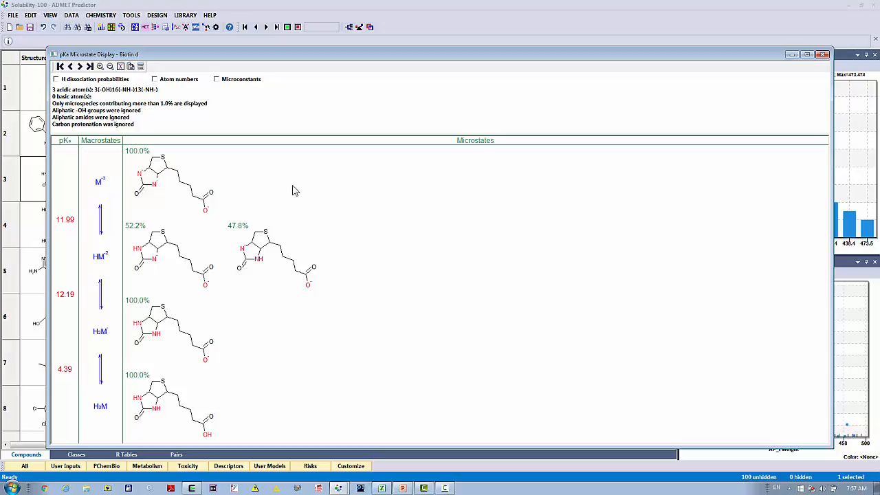
pyautogui.click(120, 66)
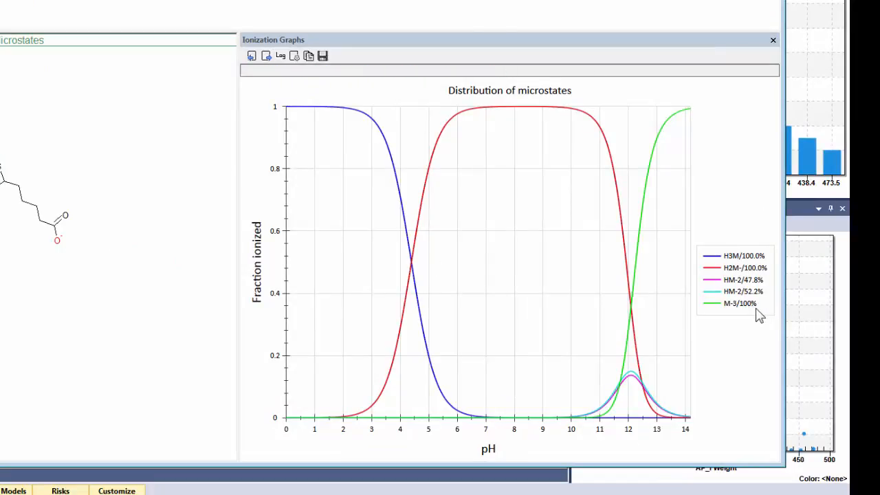
pyautogui.click(266, 58)
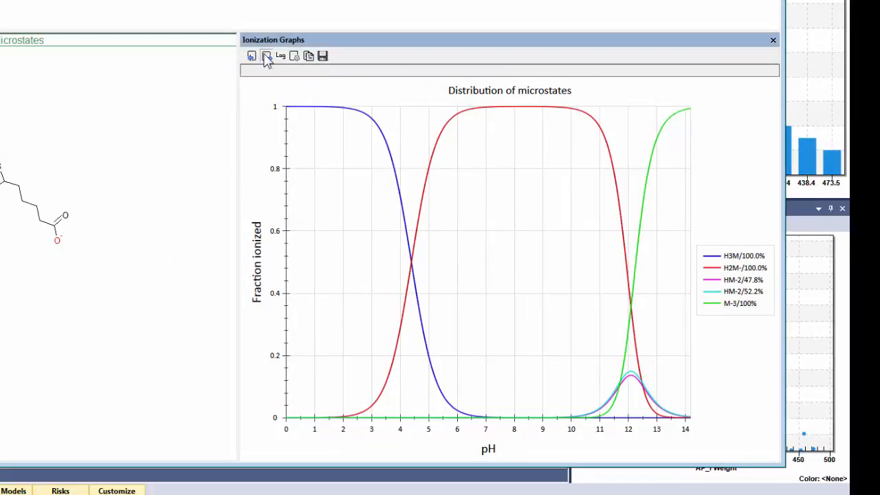
pyautogui.click(266, 58)
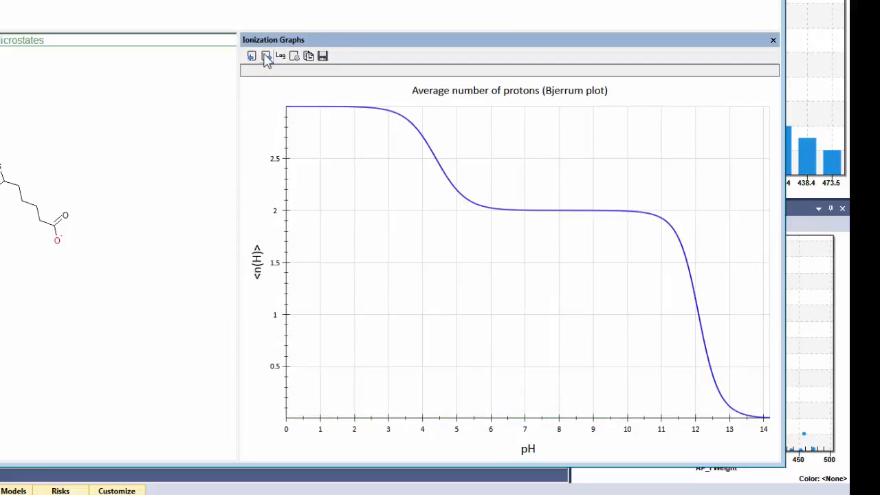
pyautogui.click(266, 57)
pyautogui.click(266, 58)
pyautogui.click(266, 58)
pyautogui.click(266, 57)
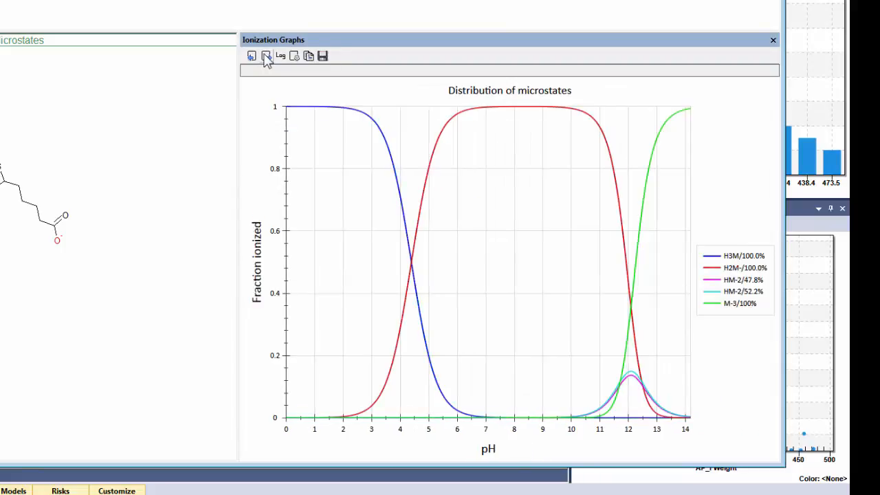
pyautogui.click(266, 58)
pyautogui.click(266, 58)
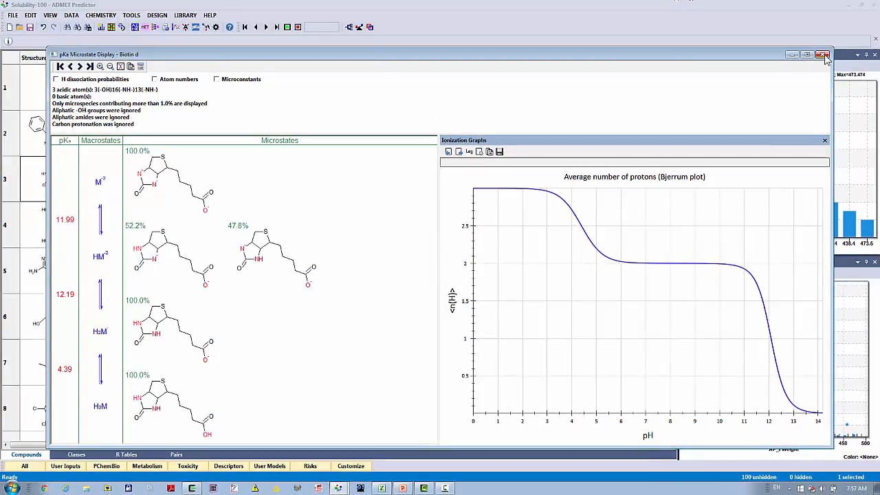
pyautogui.click(823, 55)
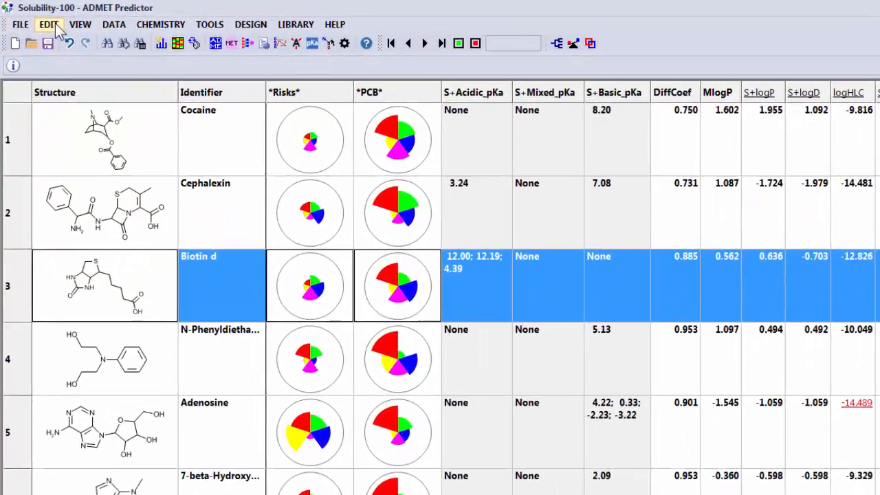
# Start a structure/property query and open MedChem Designer to sketch the search structure
pyautogui.click(49, 28)
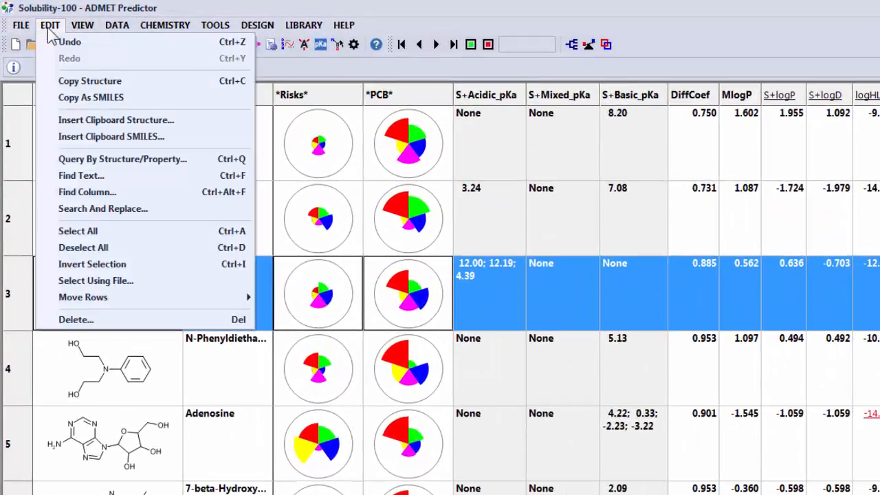
pyautogui.click(110, 165)
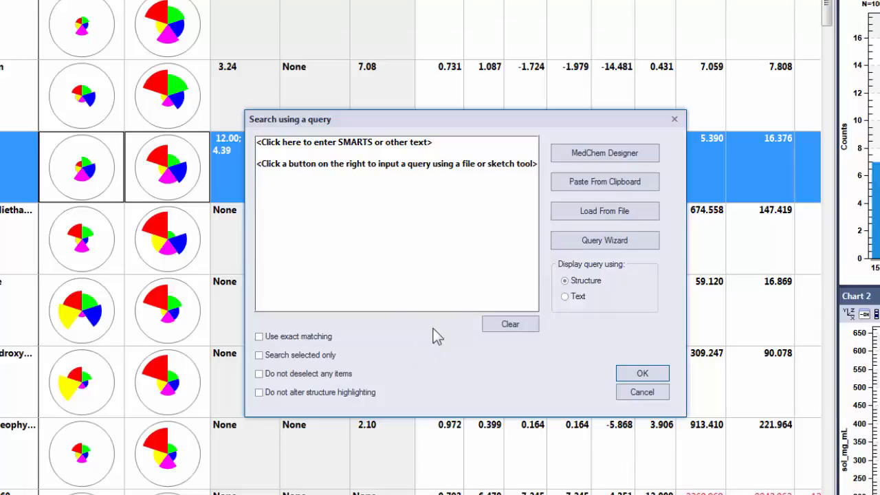
pyautogui.click(649, 160)
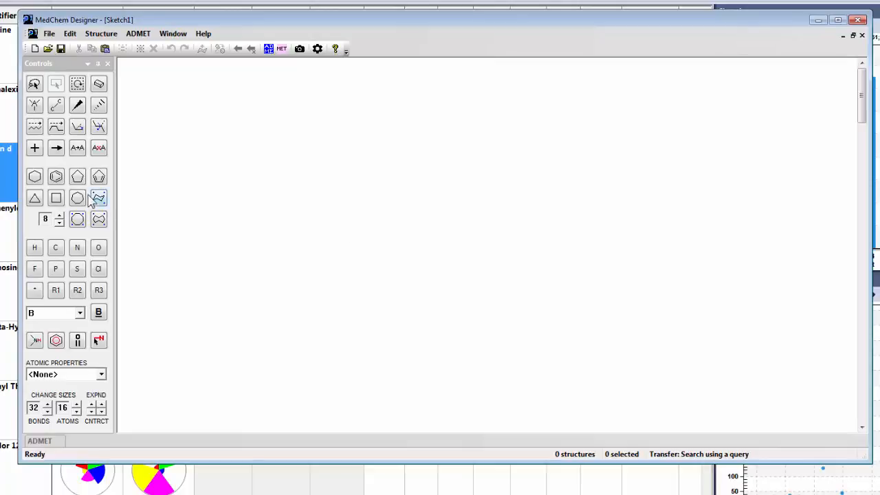
# Sketch chlorobenzene as a benzene ring with one chlorine substituent and transfer it to the search query
pyautogui.click(56, 177)
pyautogui.click(318, 229)
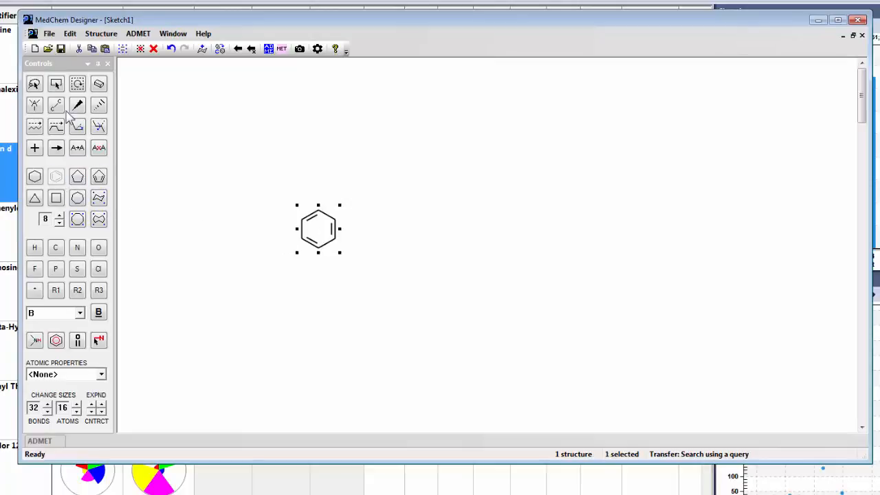
pyautogui.click(57, 105)
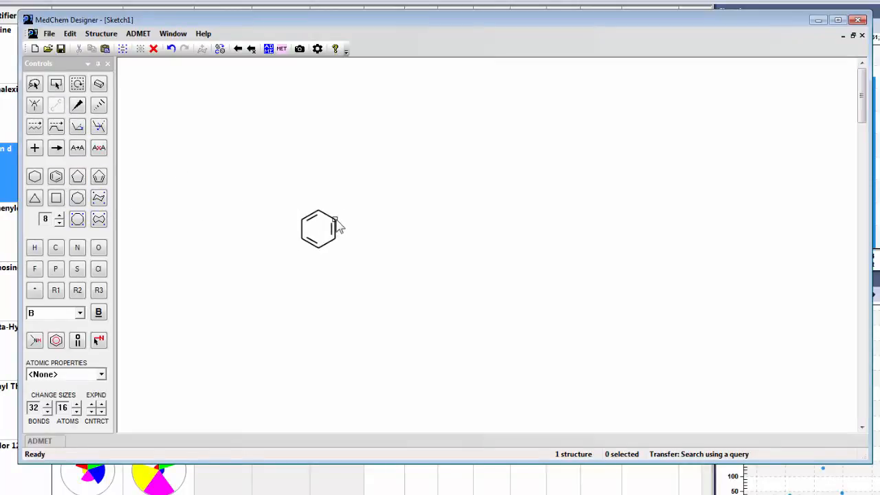
pyautogui.click(98, 269)
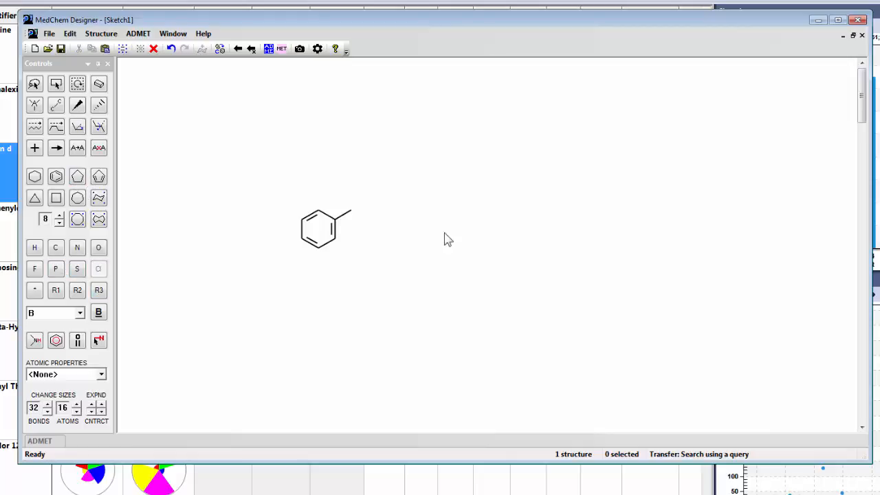
pyautogui.click(350, 211)
pyautogui.click(253, 50)
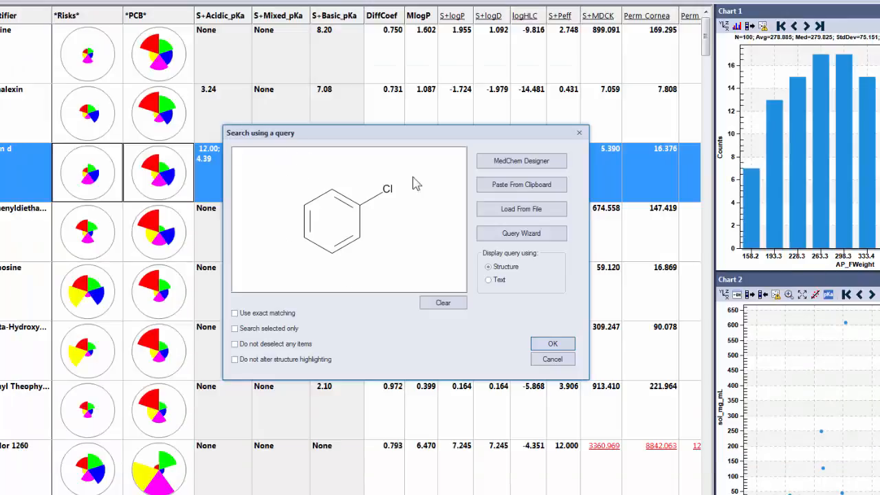
# Display the chlorobenzene query as text and run the search on the compound set
pyautogui.moveTo(362, 269)
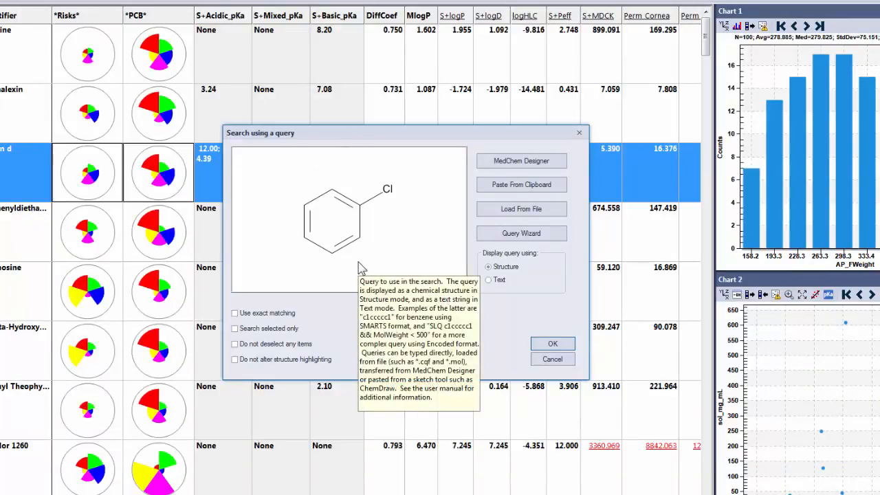
pyautogui.click(501, 282)
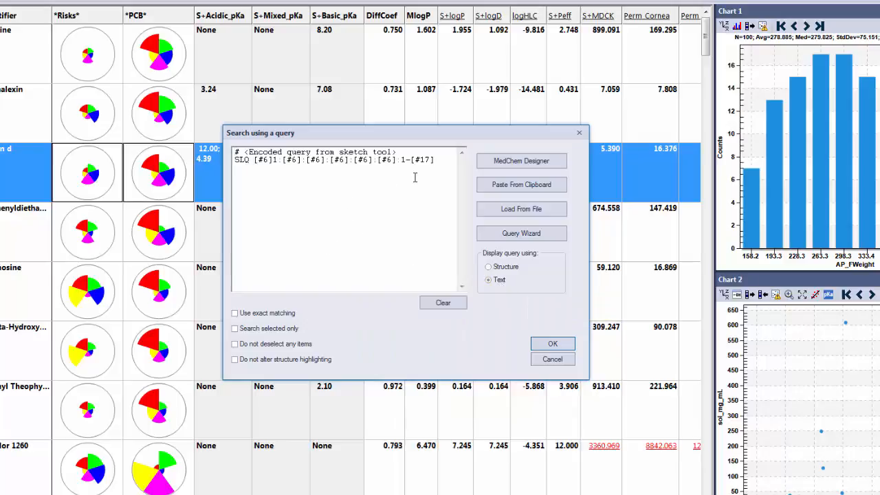
pyautogui.moveTo(415, 178)
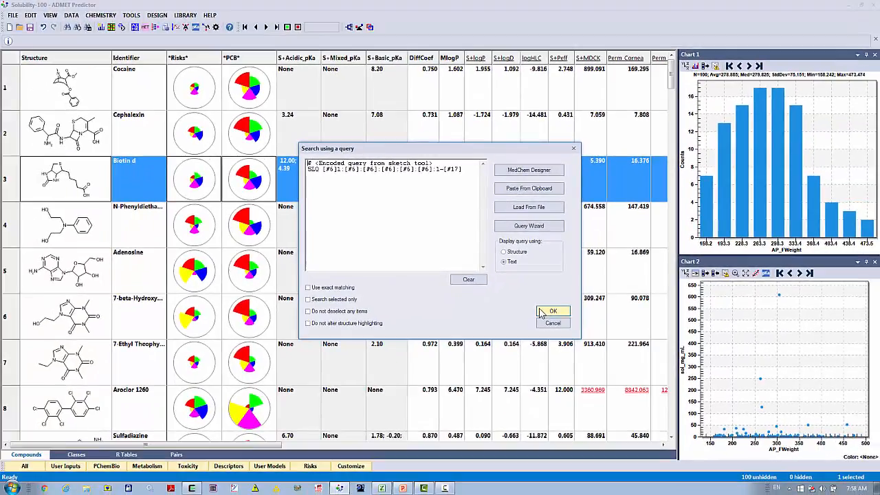
pyautogui.click(550, 312)
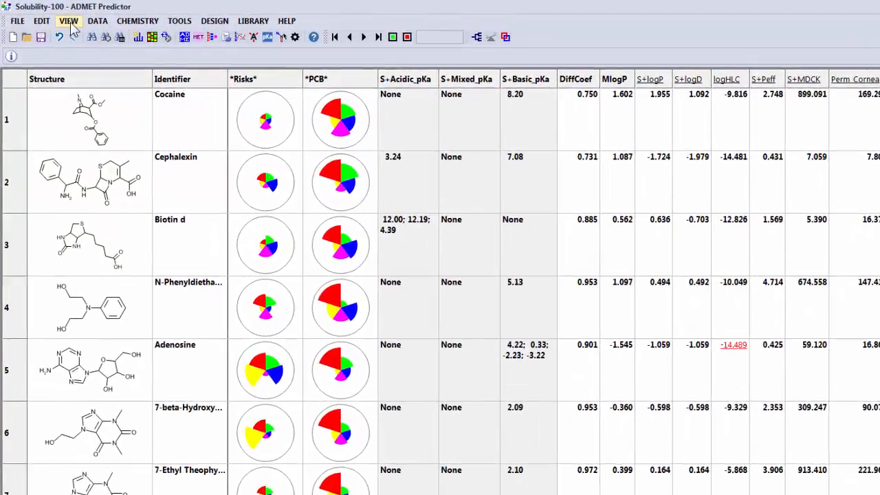
# Hide all unselected compounds so the spreadsheet shows only those matching the chlorobenzene query
pyautogui.click(50, 15)
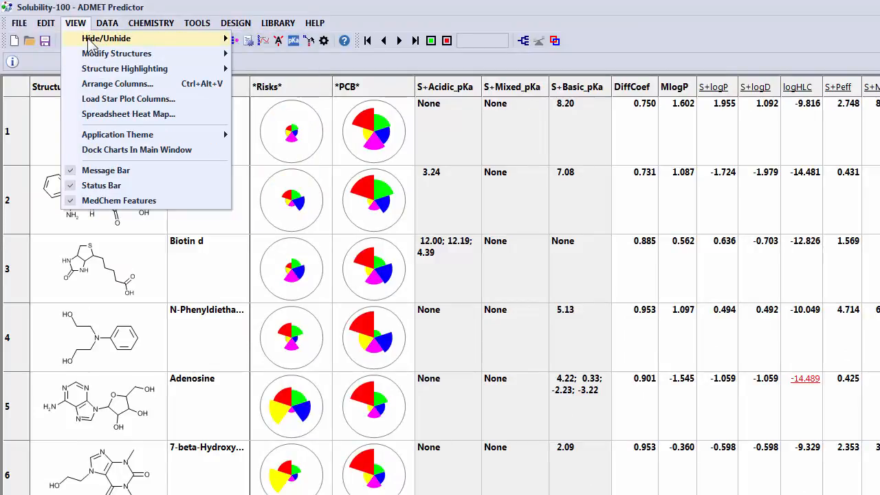
pyautogui.moveTo(89, 43)
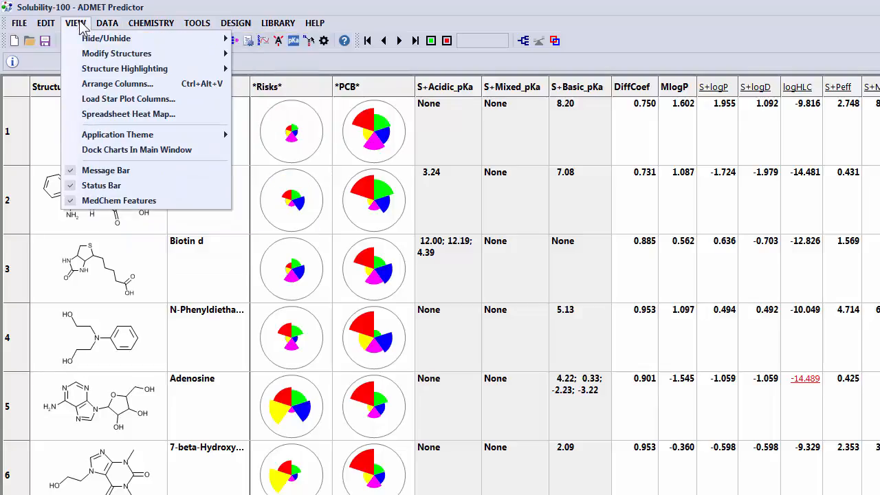
pyautogui.moveTo(157, 39)
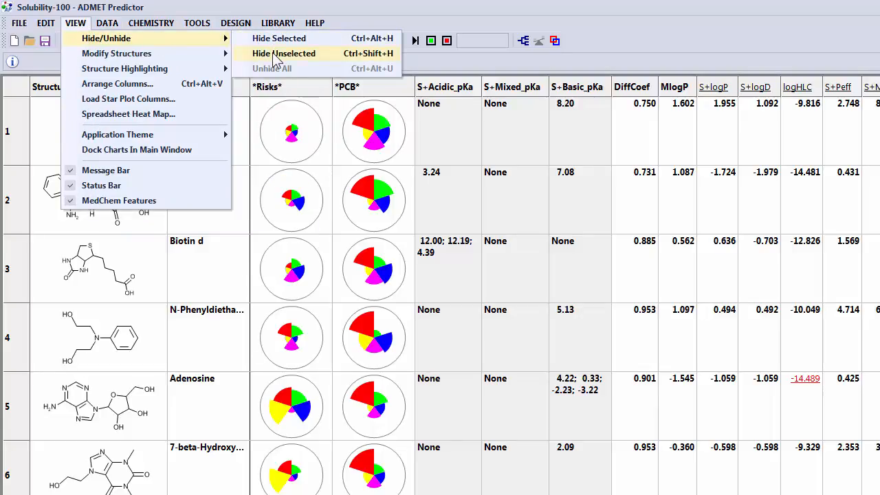
pyautogui.click(275, 55)
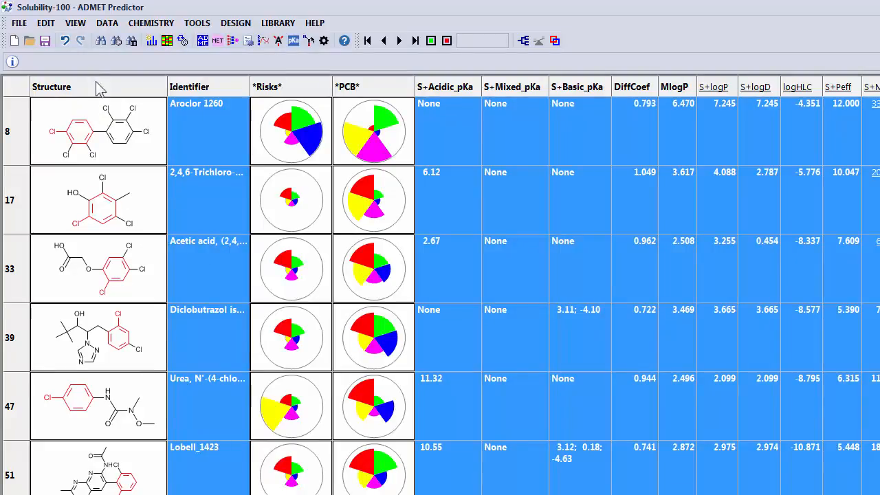
# Unhide all compounds so the spreadsheet shows the full set again
pyautogui.click(76, 25)
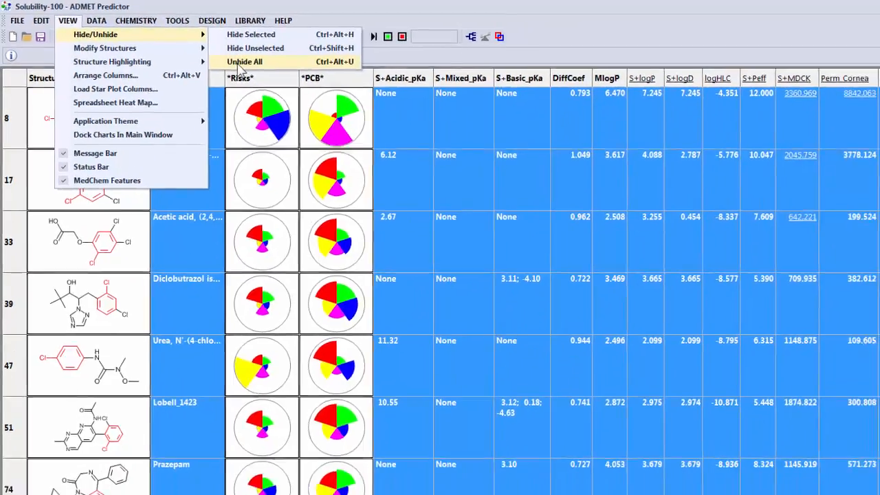
pyautogui.click(254, 67)
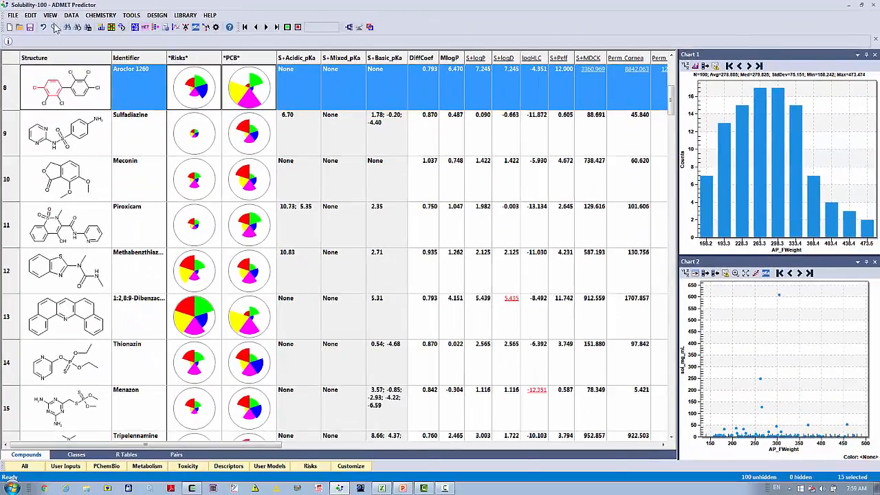
pyautogui.click(51, 15)
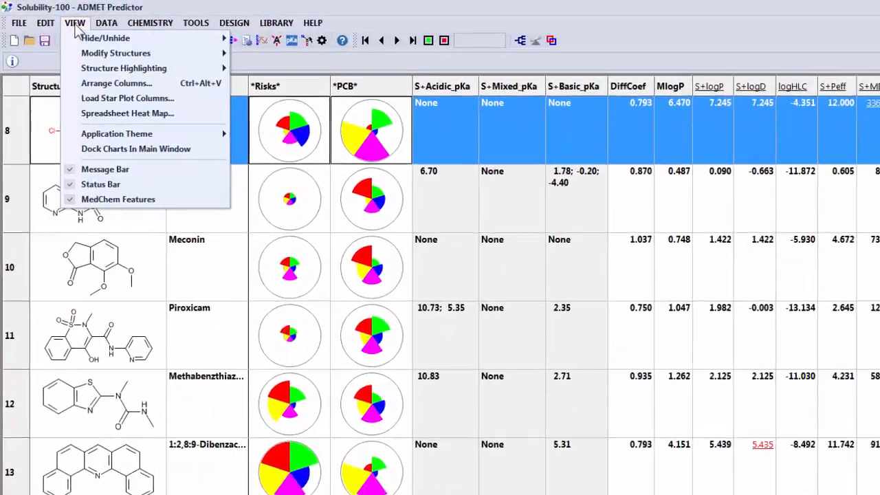
pyautogui.moveTo(58, 27)
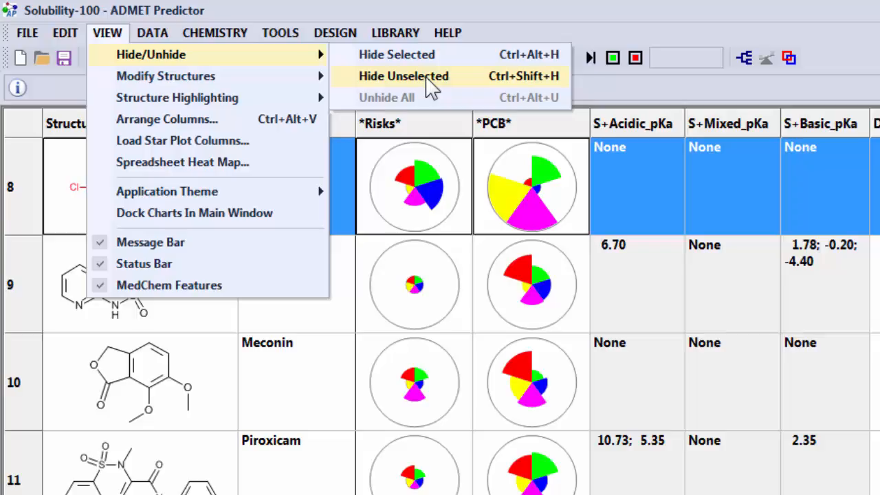
pyautogui.click(625, 20)
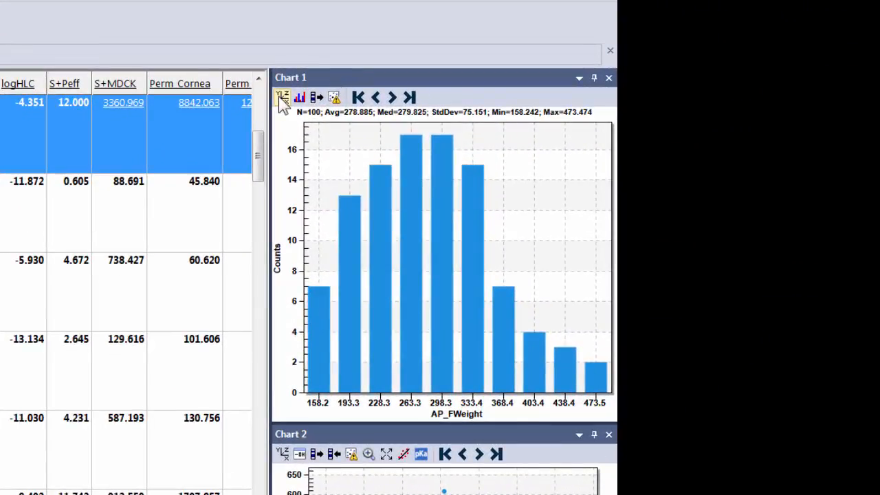
# Change the Chart 1 histogram attribute to S+logD, with the attribute list in spreadsheet order instead of alphabetical
pyautogui.click(280, 96)
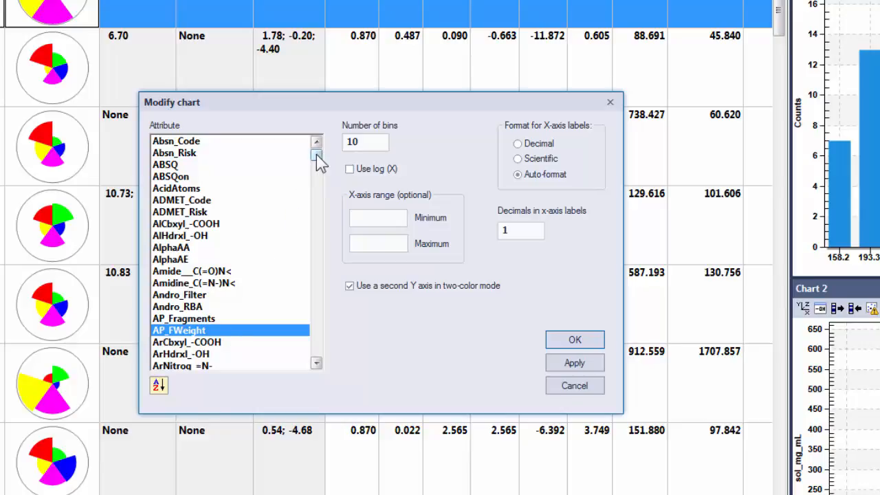
pyautogui.moveTo(316, 156)
pyautogui.mouseDown()
pyautogui.moveTo(313, 365)
pyautogui.moveTo(321, 144)
pyautogui.mouseUp()
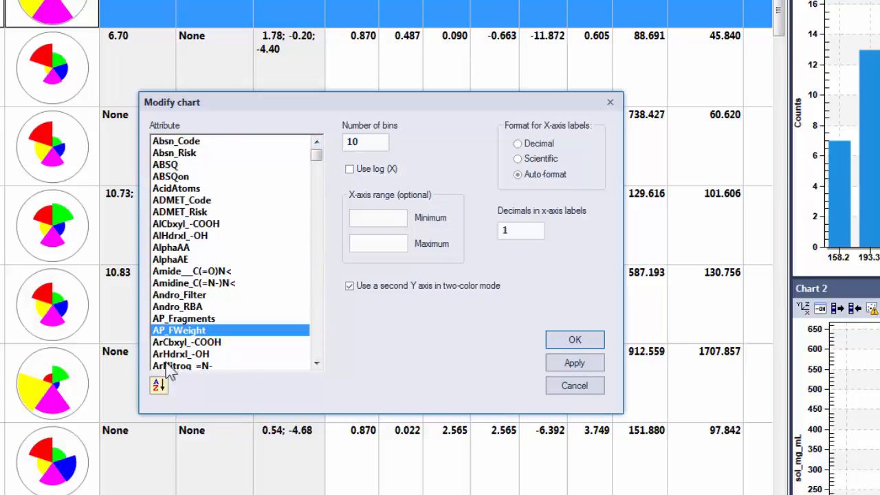
pyautogui.click(159, 386)
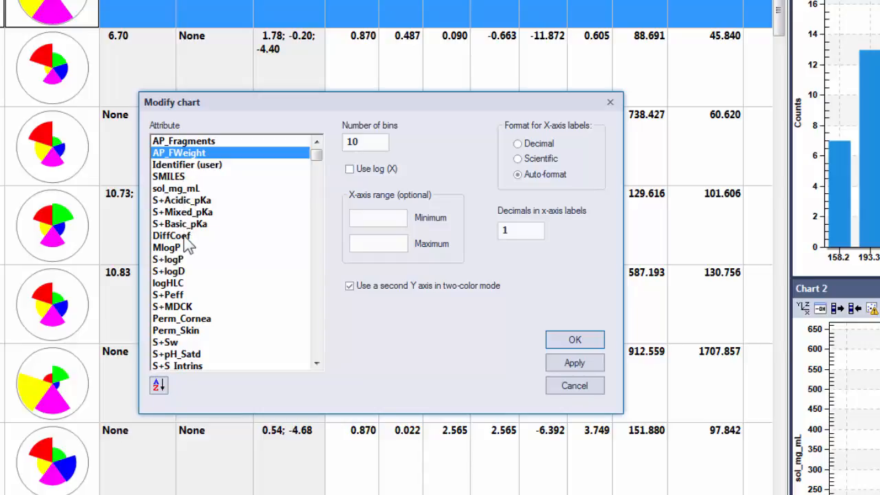
pyautogui.click(176, 273)
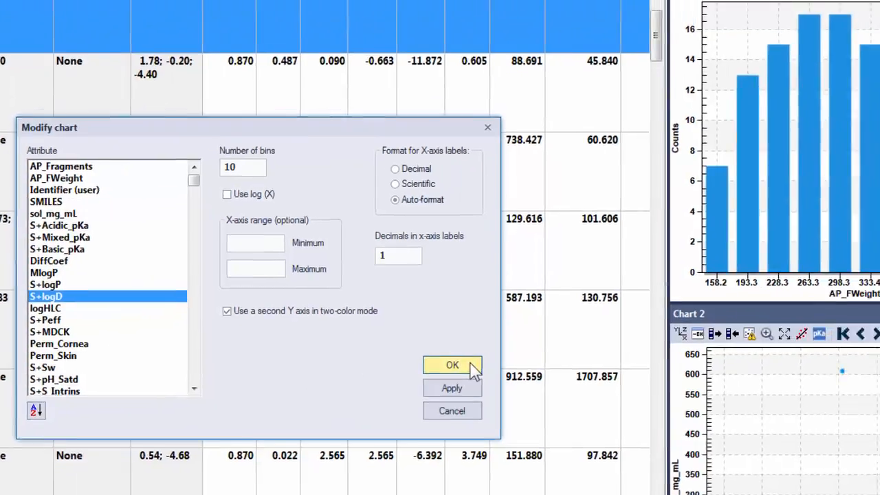
pyautogui.click(554, 342)
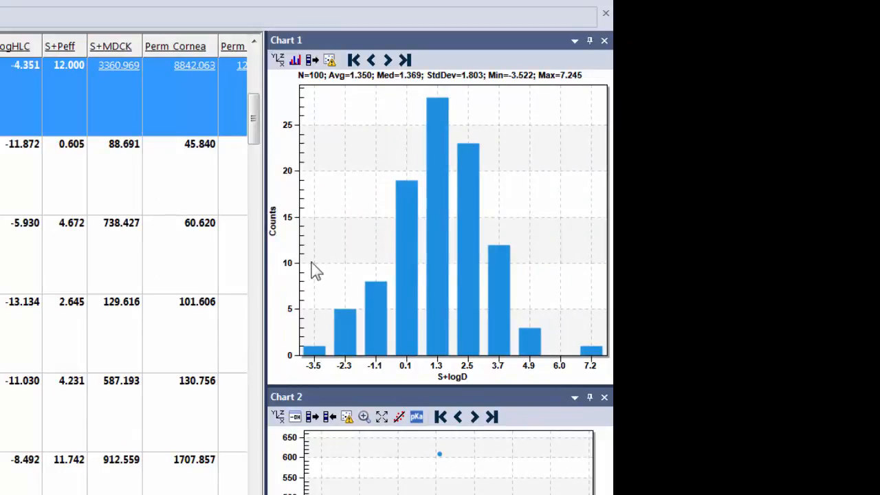
# Split the Chart 1 histogram into selected and unselected compounds and turn off the second Y axis for two-color mode
pyautogui.click(296, 62)
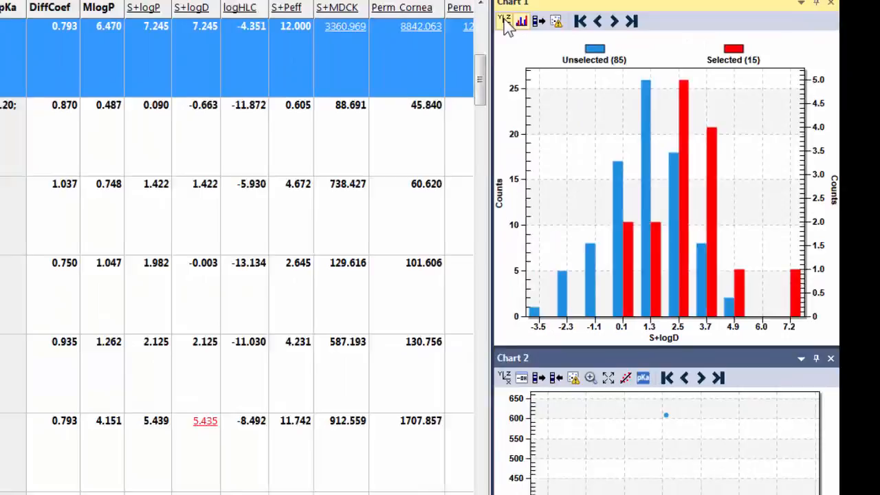
pyautogui.click(505, 24)
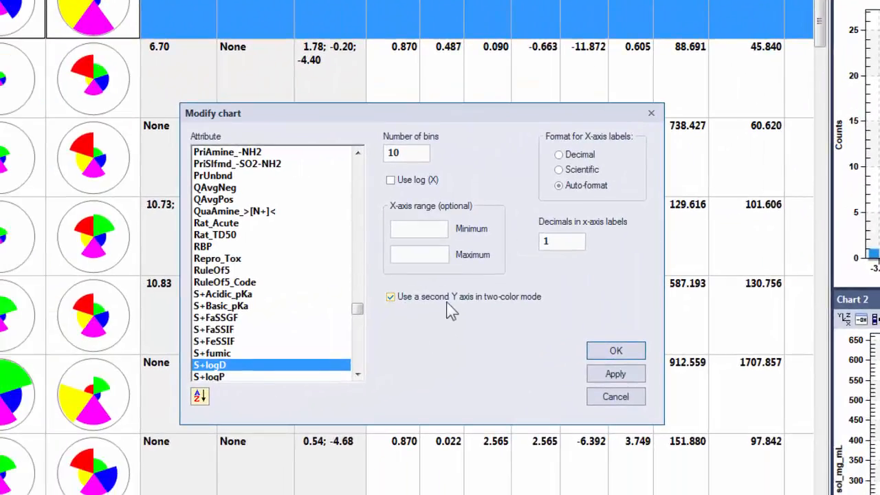
pyautogui.click(429, 302)
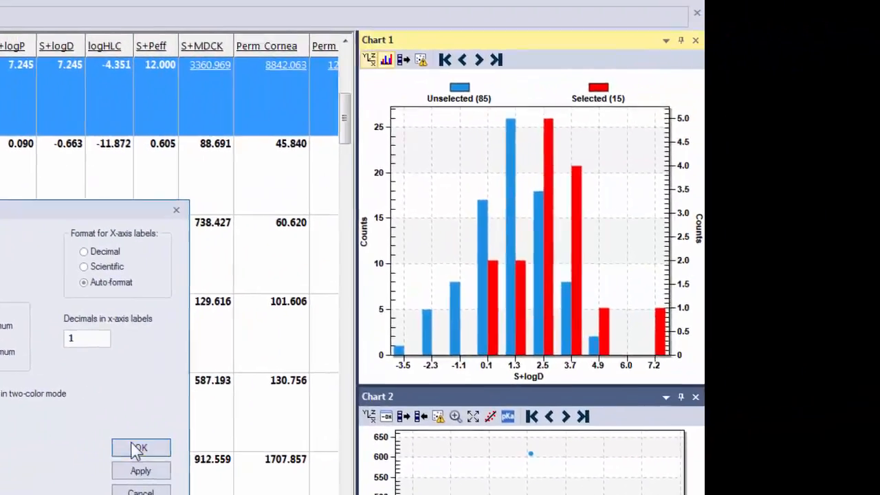
pyautogui.click(615, 351)
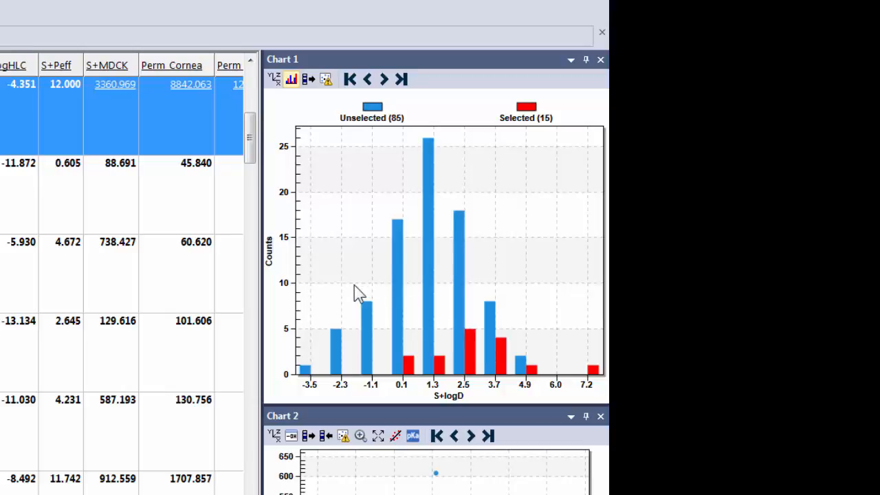
# Inspect the structures and attributes of the compounds in the S+logD histogram's -2.3 bar and the selected compound in its 7.2 bar
pyautogui.click(339, 353)
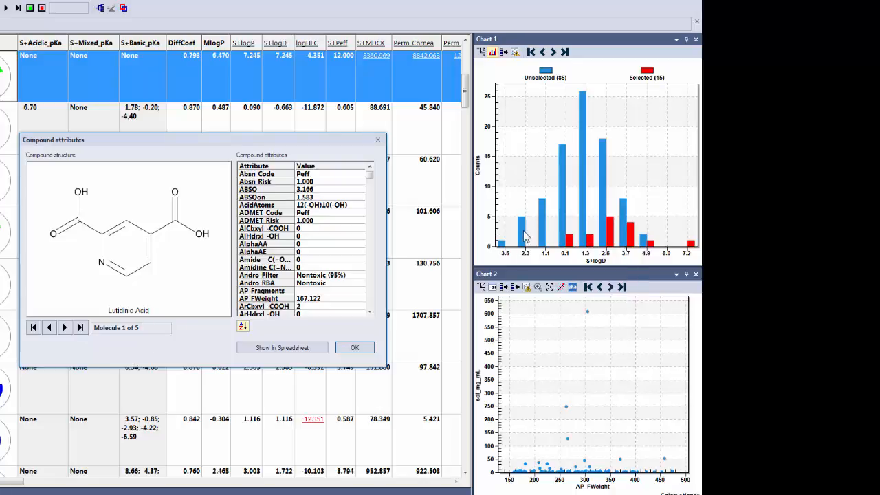
pyautogui.click(66, 328)
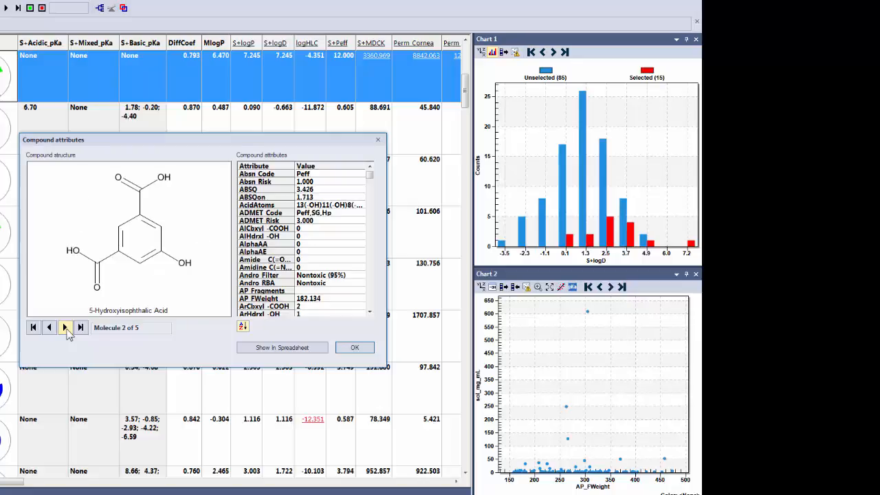
pyautogui.click(65, 328)
pyautogui.click(66, 328)
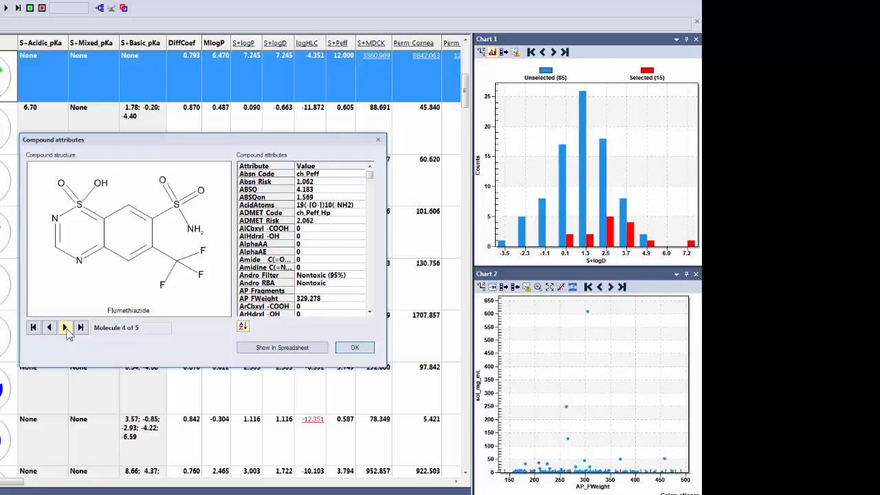
pyautogui.click(344, 349)
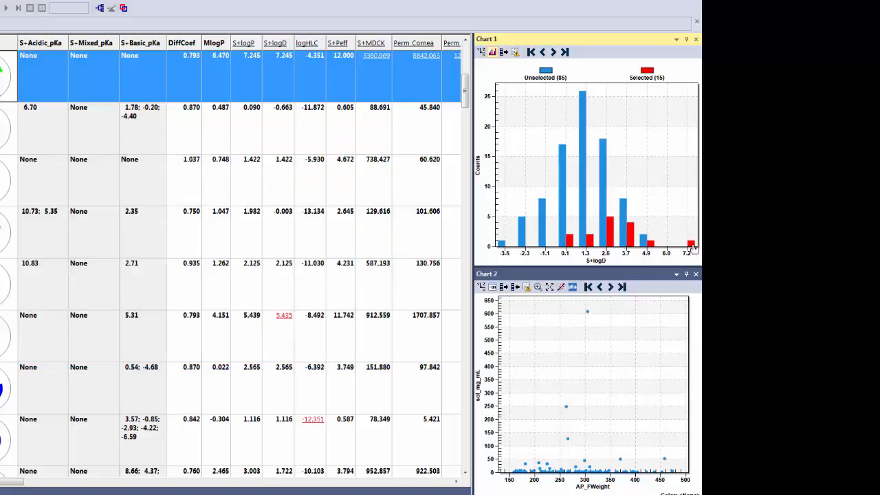
pyautogui.doubleClick(693, 246)
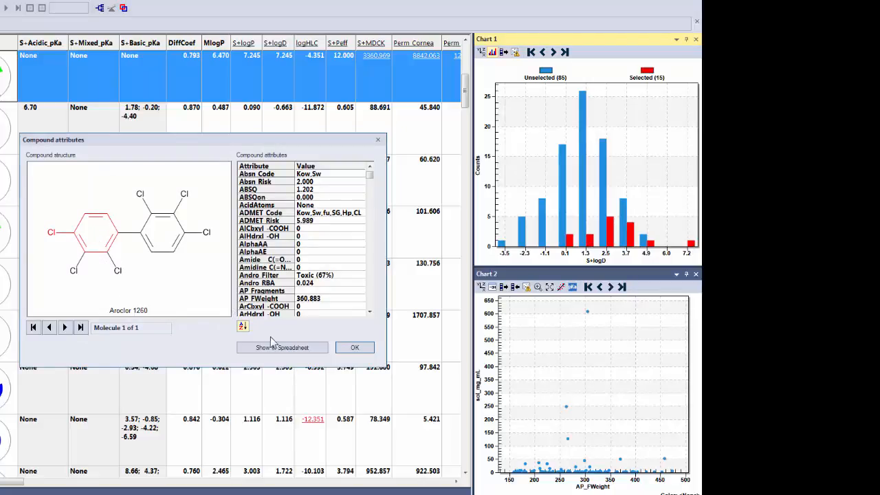
pyautogui.click(354, 348)
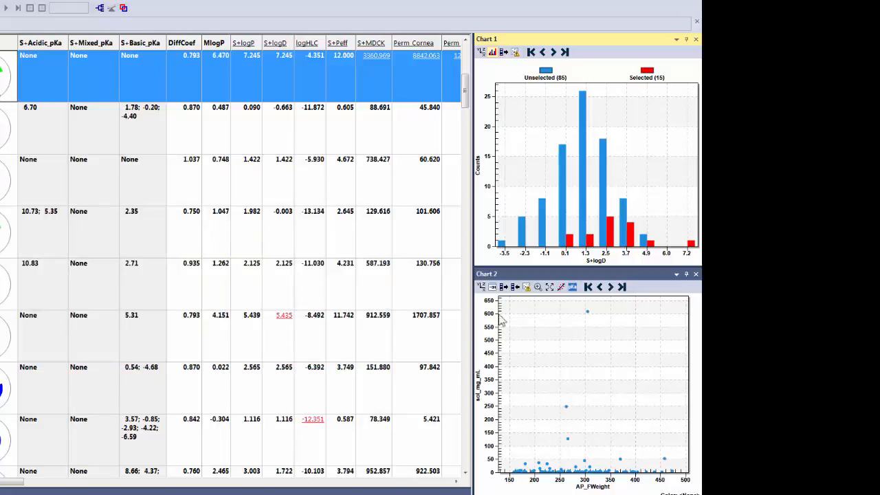
# Undock Chart 2 as a floating window over the spreadsheet and resize it
pyautogui.click(521, 277)
pyautogui.moveTo(520, 276); pyautogui.dragTo(81, 103)
pyautogui.moveTo(169, 105); pyautogui.dragTo(151, 104)
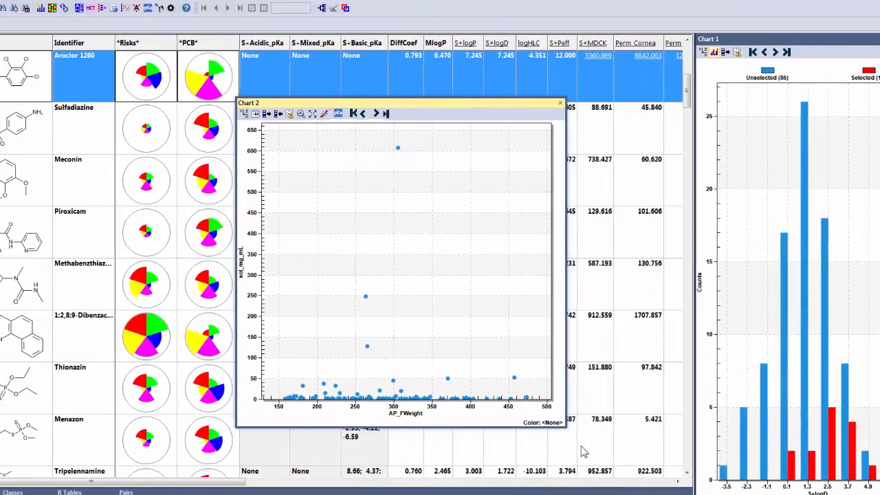
pyautogui.moveTo(566, 427); pyautogui.dragTo(560, 397)
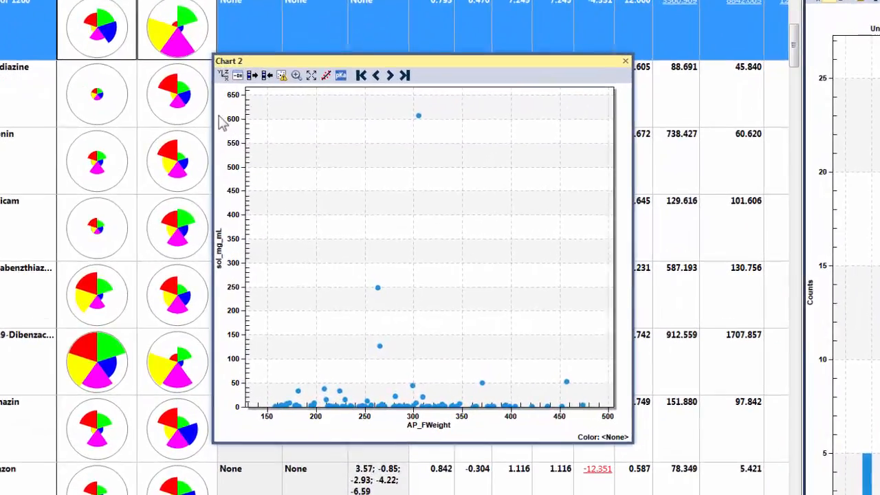
# Plot sol_mg_mL against S+Sw in Chart 2, using log scales on both the X and Y axes
pyautogui.click(224, 75)
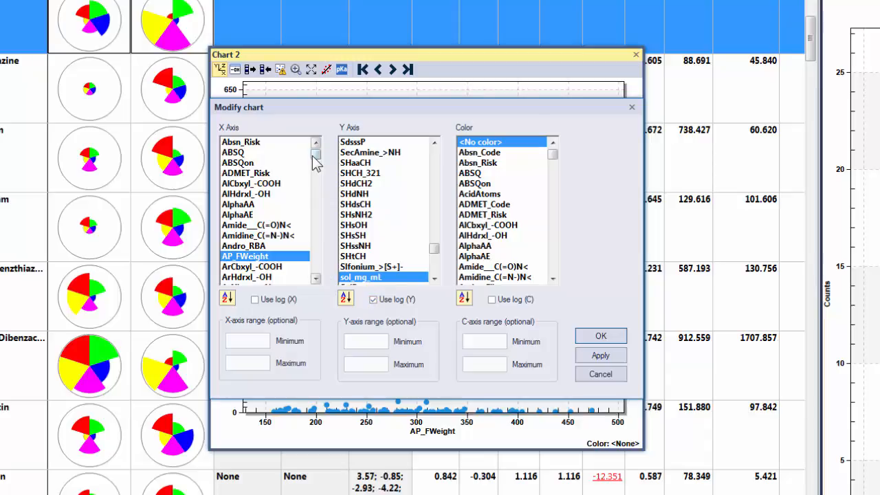
pyautogui.moveTo(316, 157); pyautogui.dragTo(315, 247)
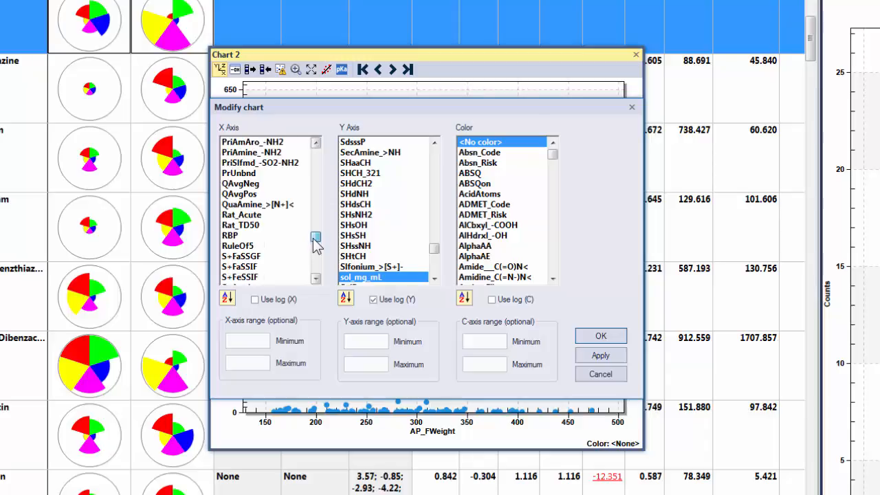
pyautogui.click(316, 278)
pyautogui.click(315, 278)
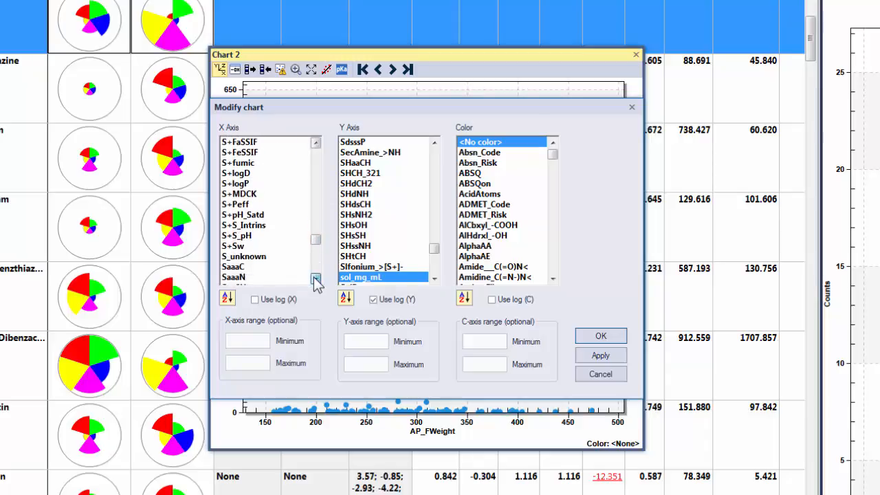
pyautogui.click(315, 278)
pyautogui.click(232, 227)
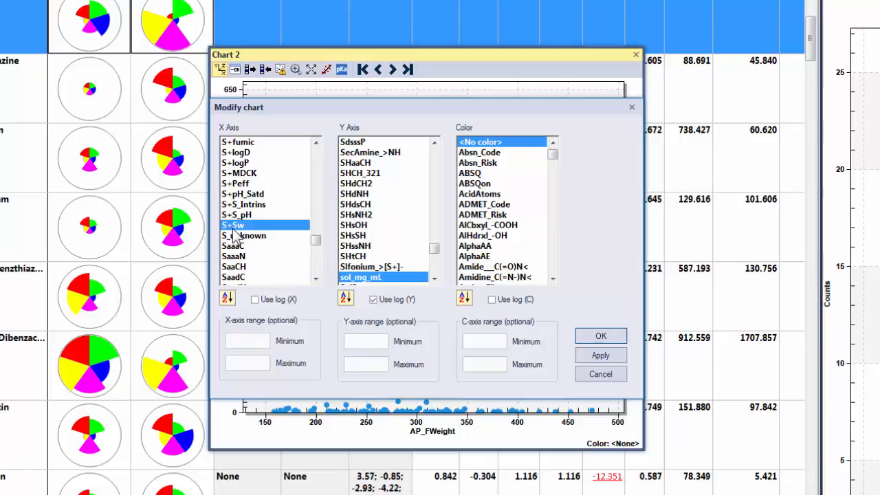
pyautogui.click(255, 300)
pyautogui.click(598, 336)
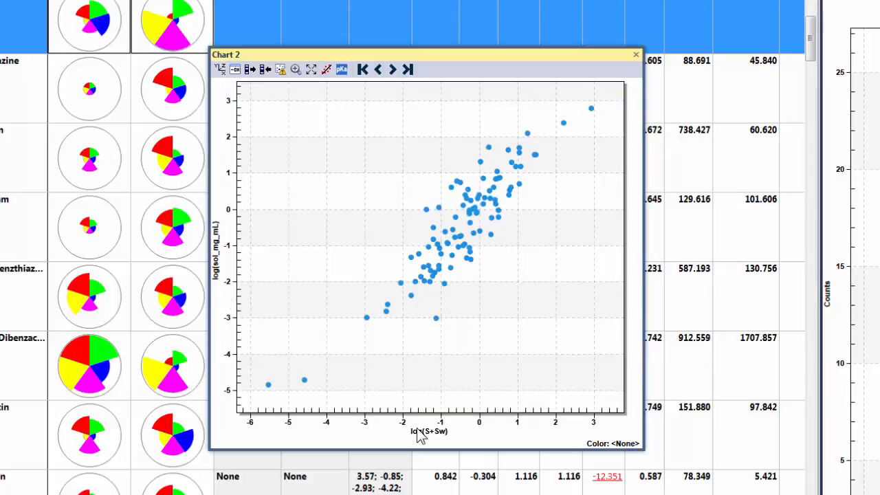
# Show the linear regression fit in Chart 2 and mark the compounds selected in the spreadsheet on the scatter plot
pyautogui.click(327, 72)
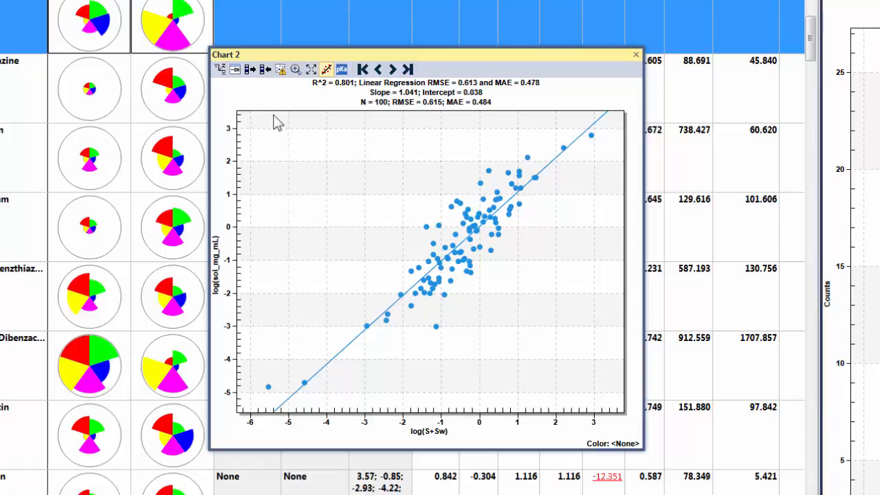
pyautogui.click(248, 71)
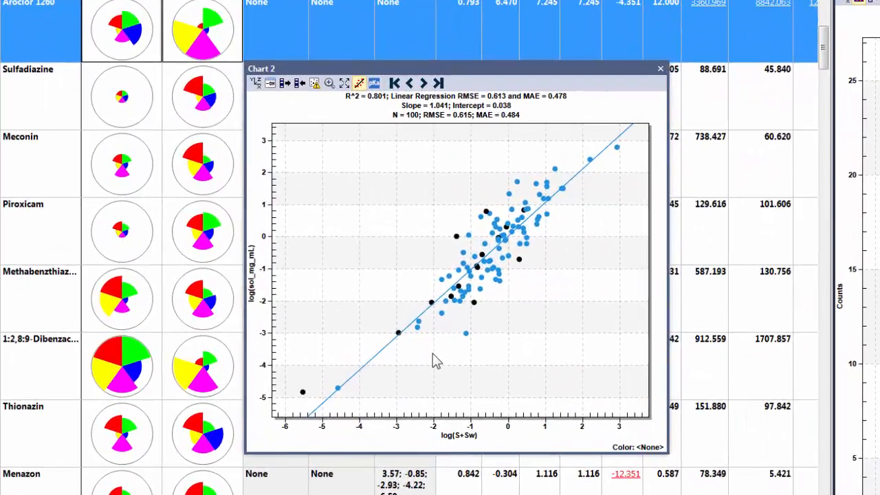
# Select the three outlying points well above the regression line in Chart 2 and transfer that selection to the spreadsheet
pyautogui.click(329, 83)
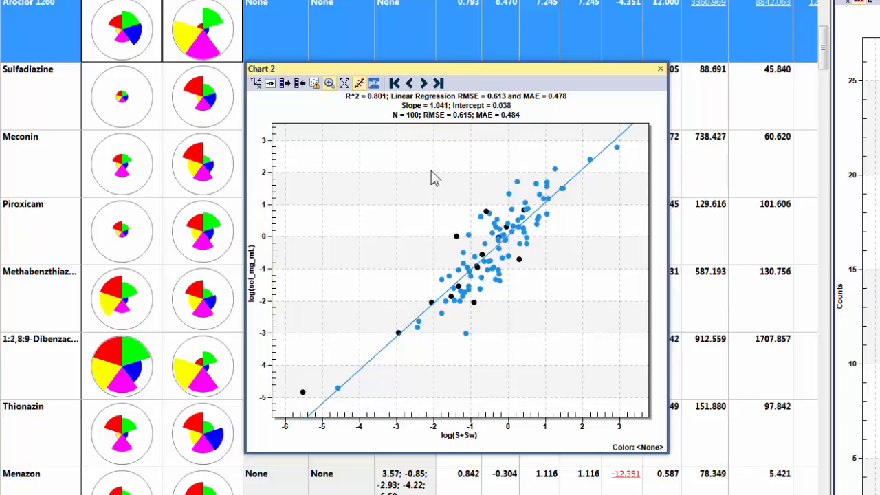
pyautogui.moveTo(430, 169); pyautogui.dragTo(574, 298)
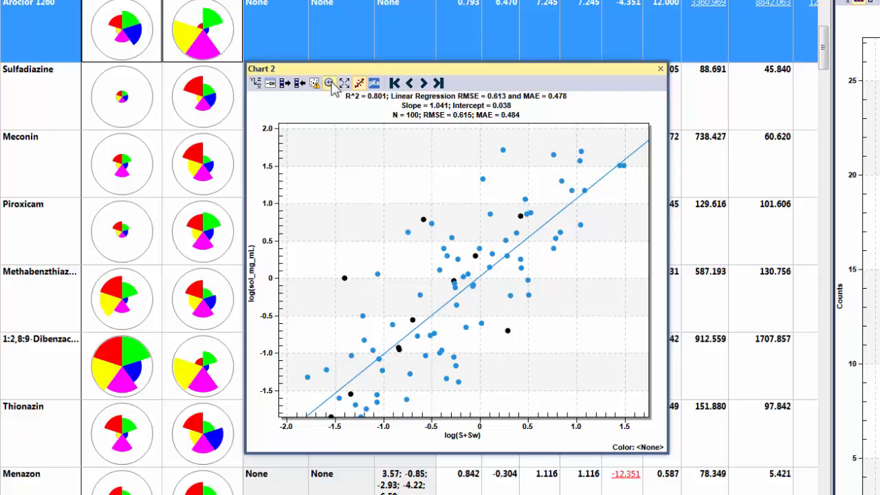
pyautogui.moveTo(308, 204); pyautogui.dragTo(360, 261)
pyautogui.moveTo(416, 294); pyautogui.dragTo(415, 294)
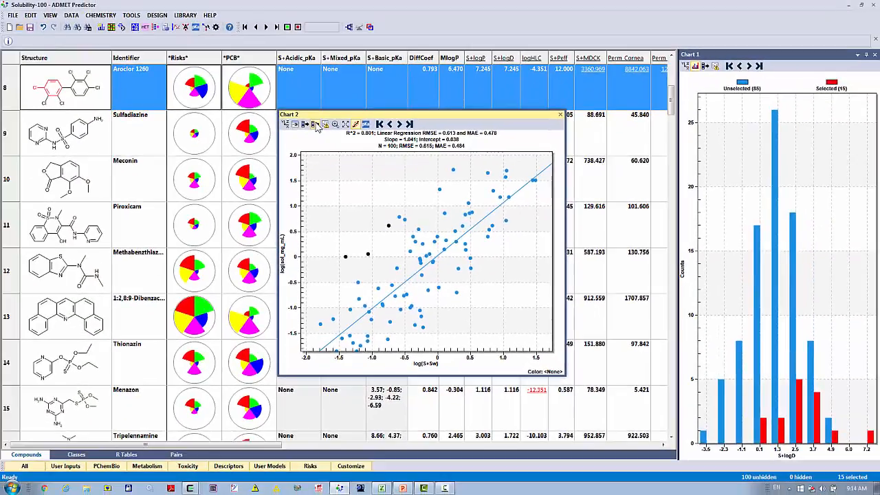
pyautogui.click(316, 125)
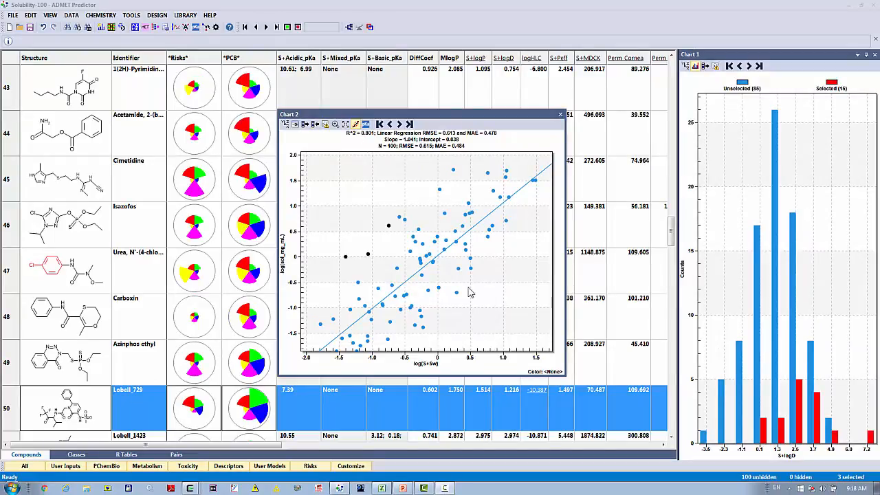
# Dock Chart 2 back below Chart 1 and widen the chart area
pyautogui.click(441, 118)
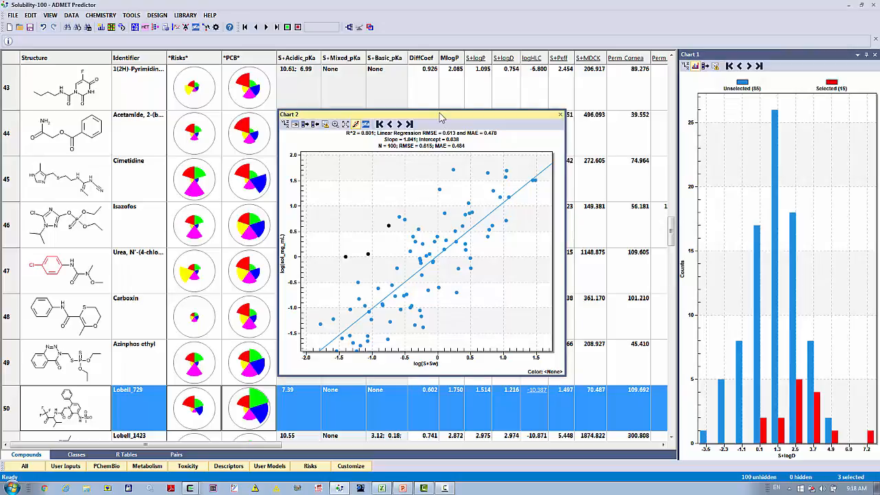
pyautogui.moveTo(441, 118); pyautogui.dragTo(783, 273)
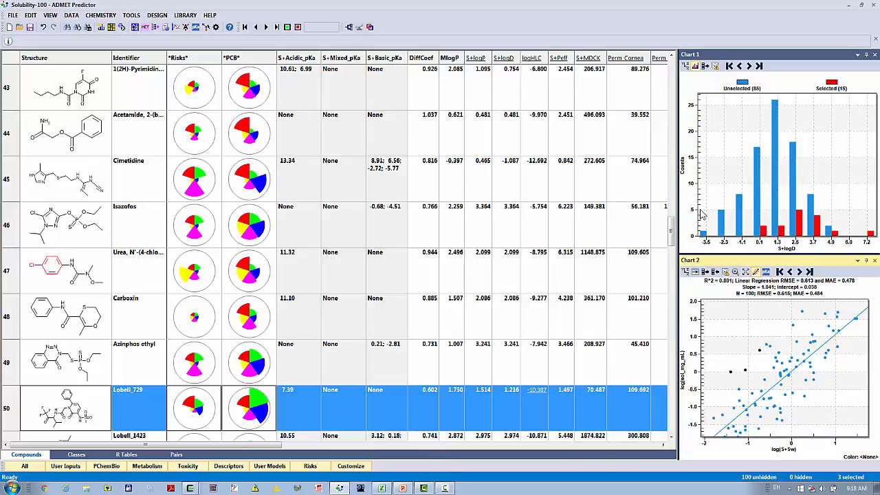
pyautogui.moveTo(678, 222); pyautogui.dragTo(637, 212)
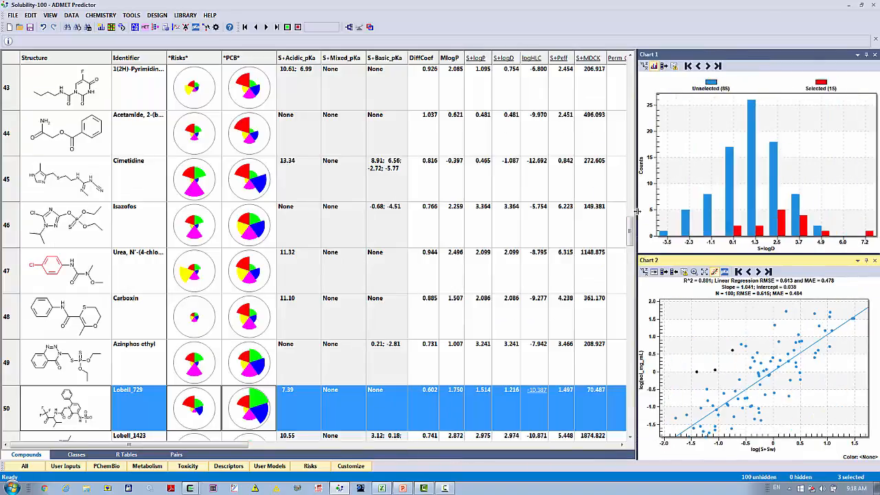